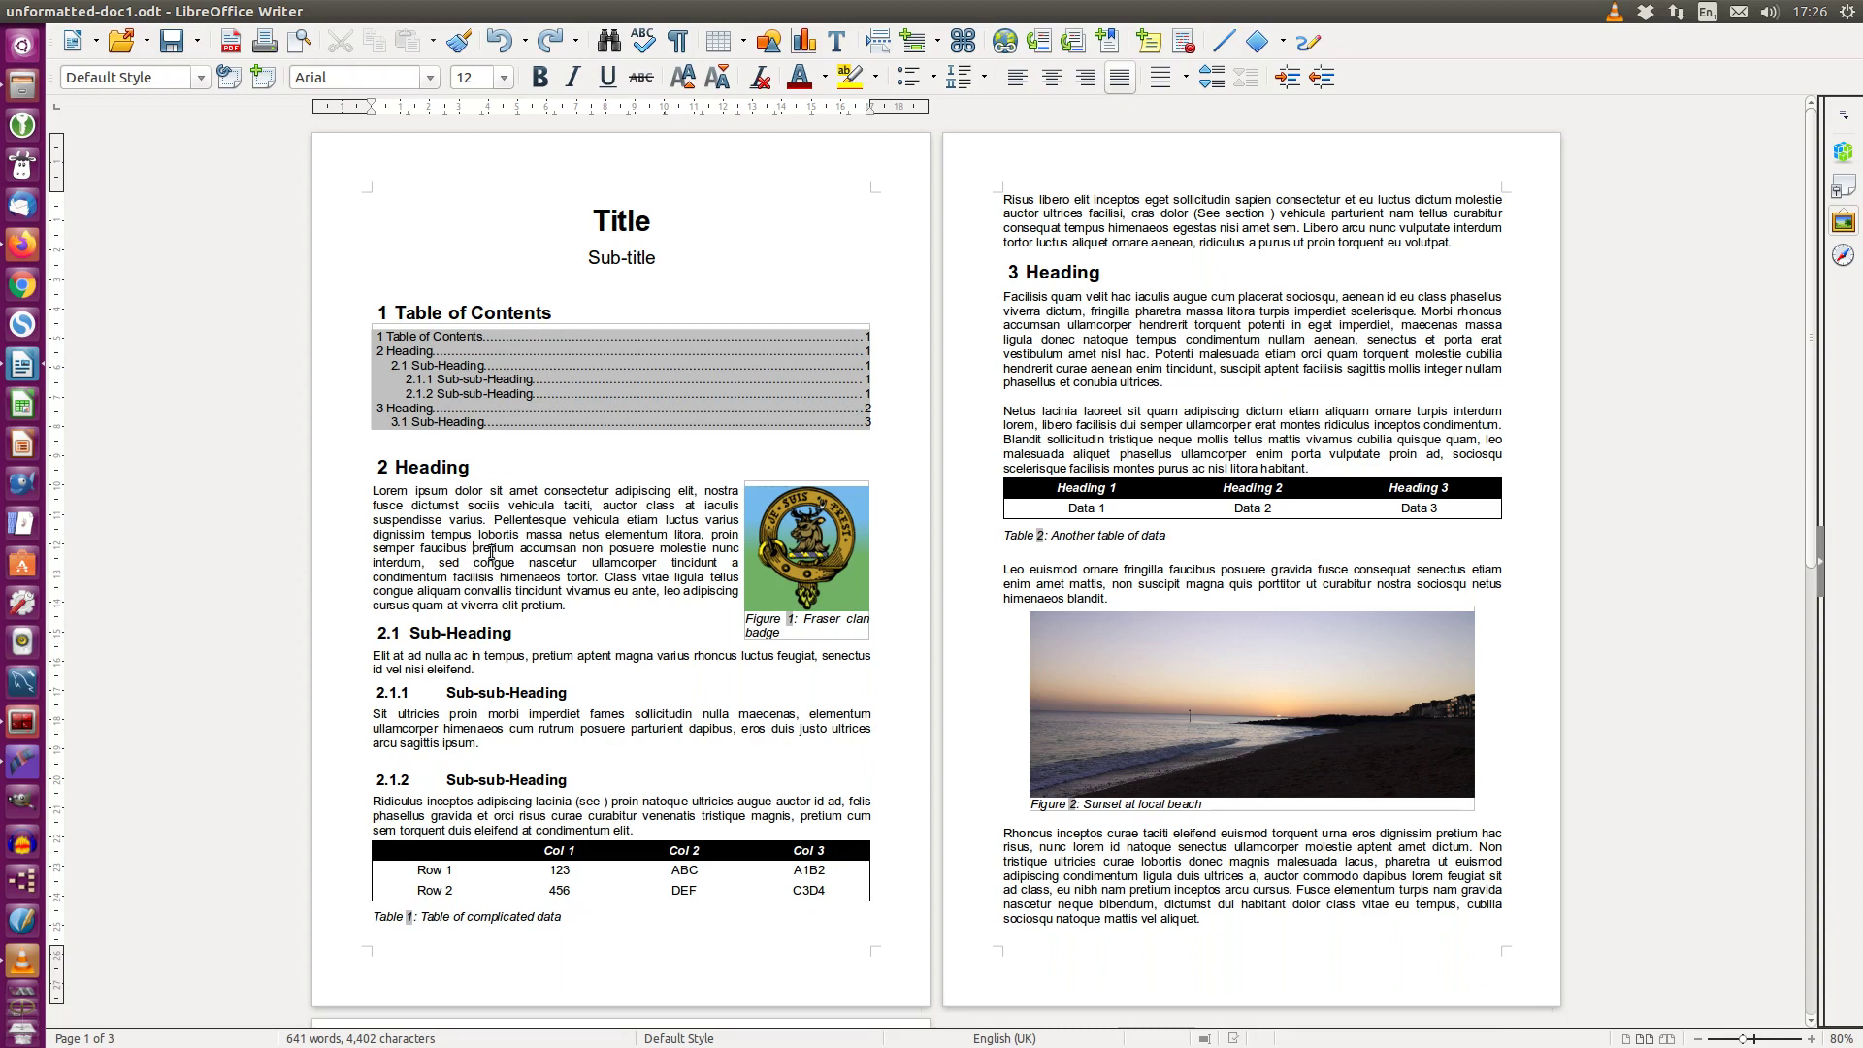
Write '(see figure 1)' in the Heading 2 paragraph, with 1 cross-referencing Figure 1's number.
type("(s")
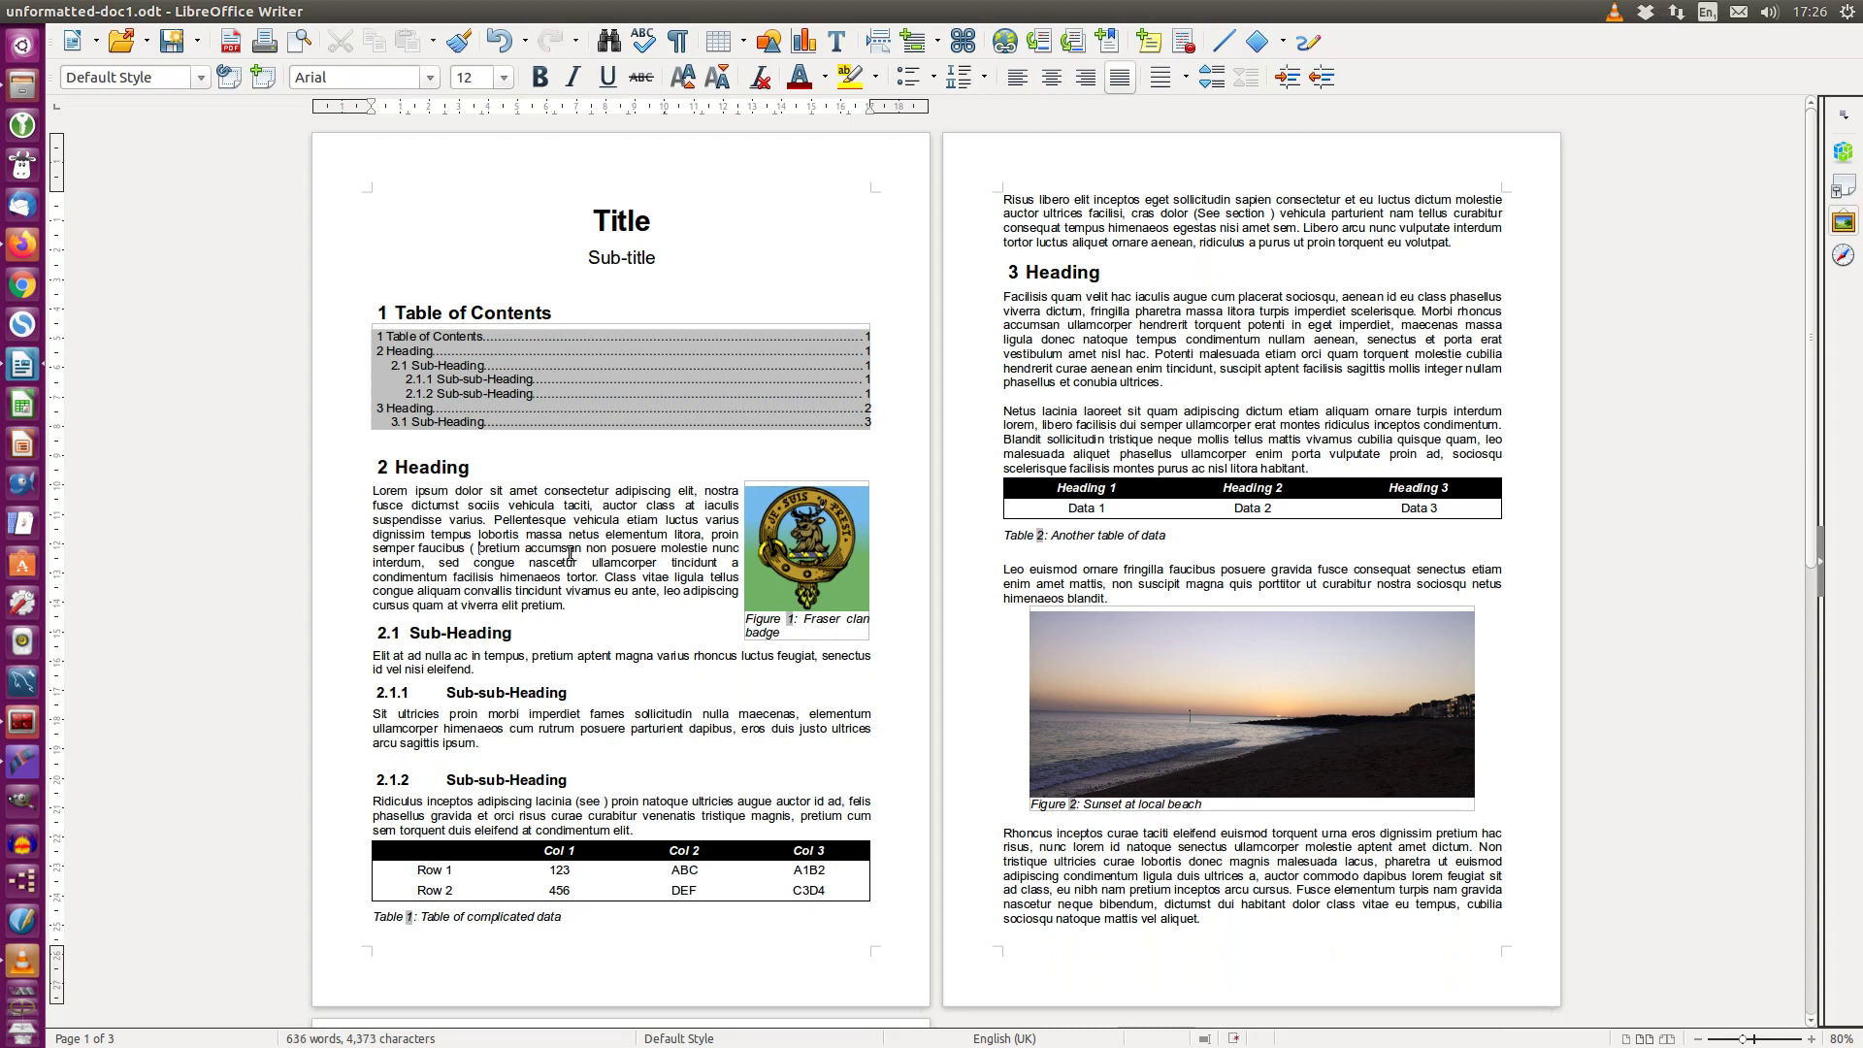
type("e")
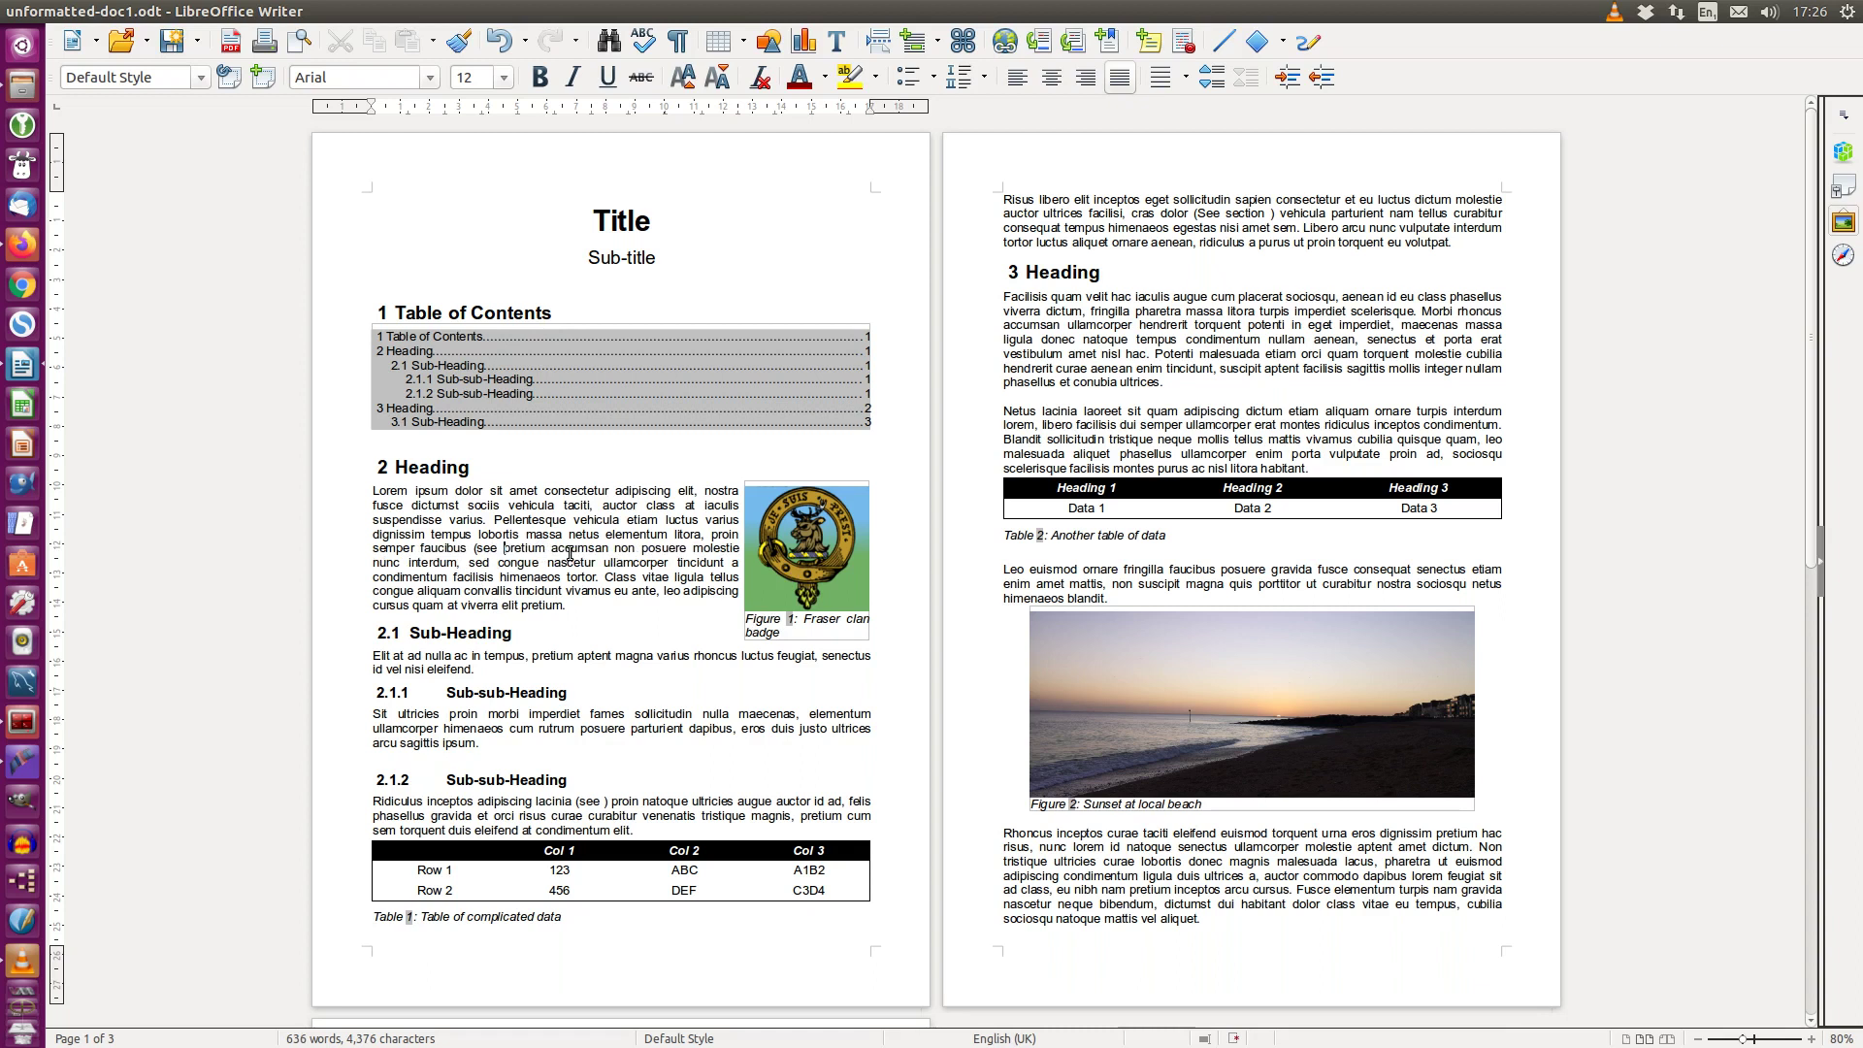
type("e fugure ")
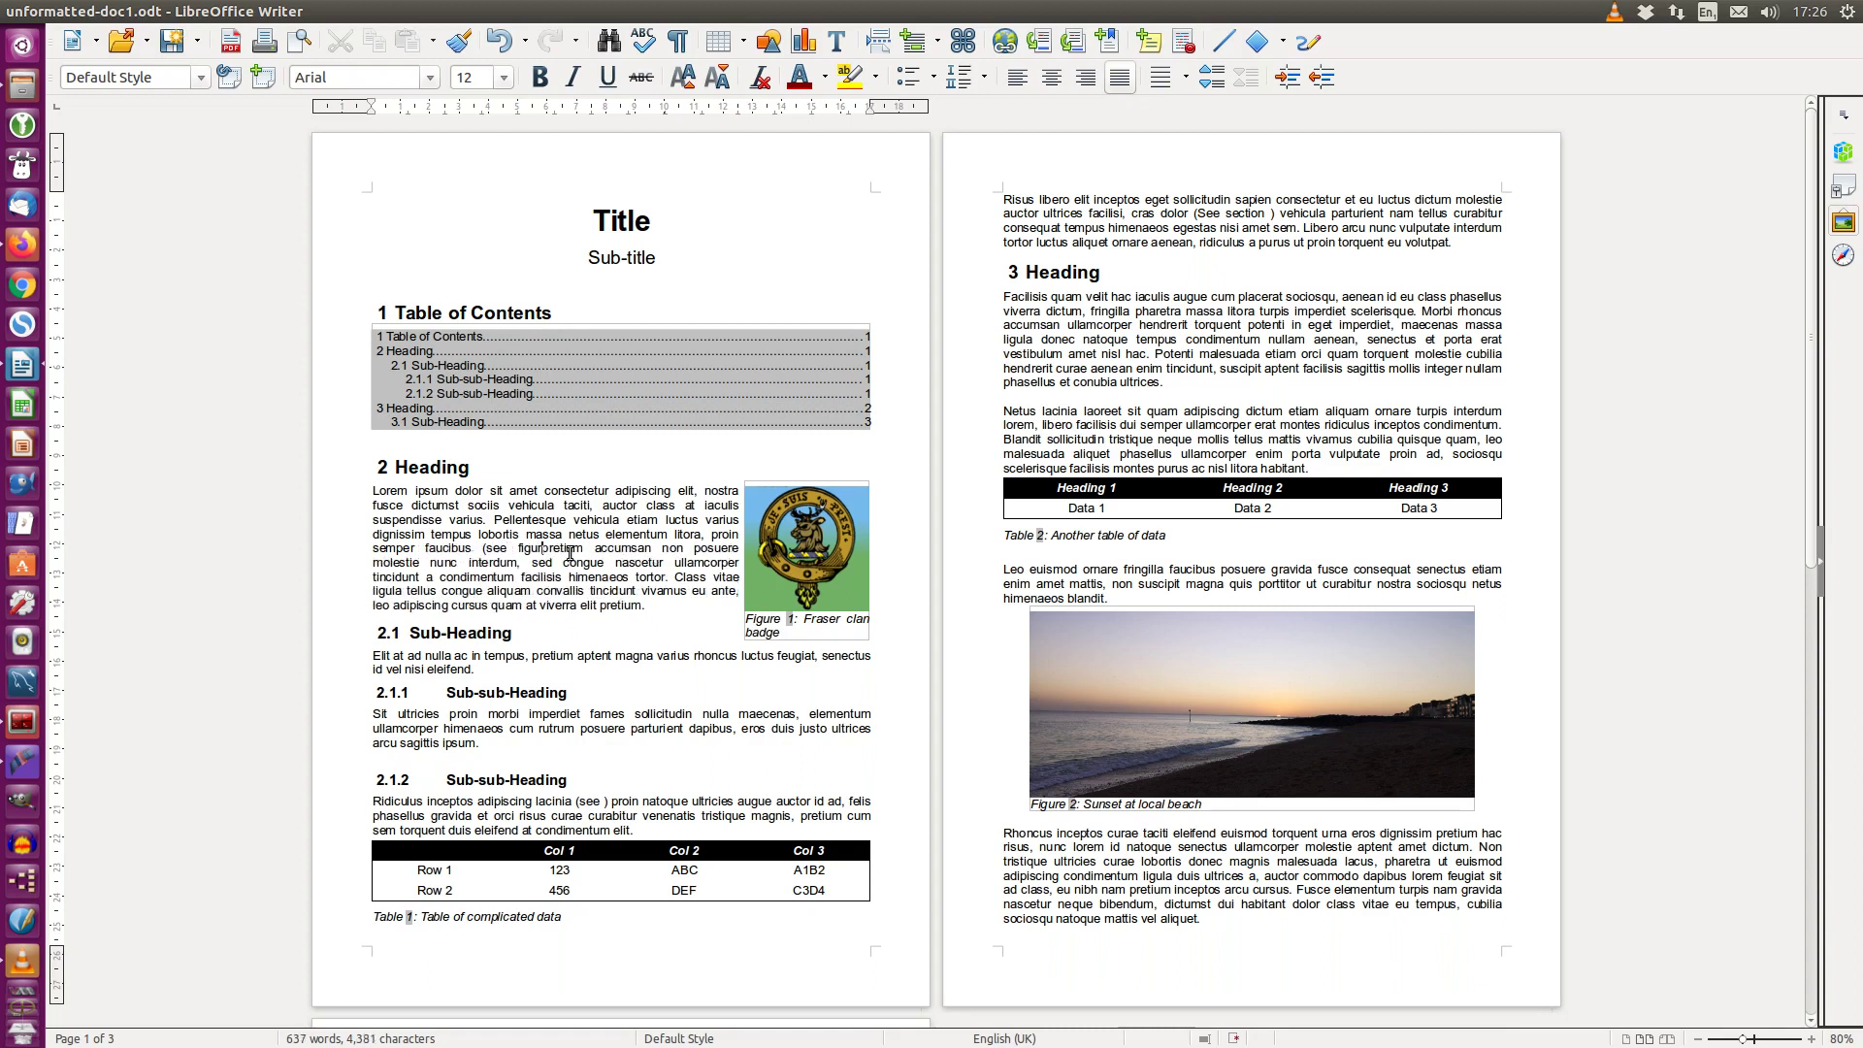
type(")")
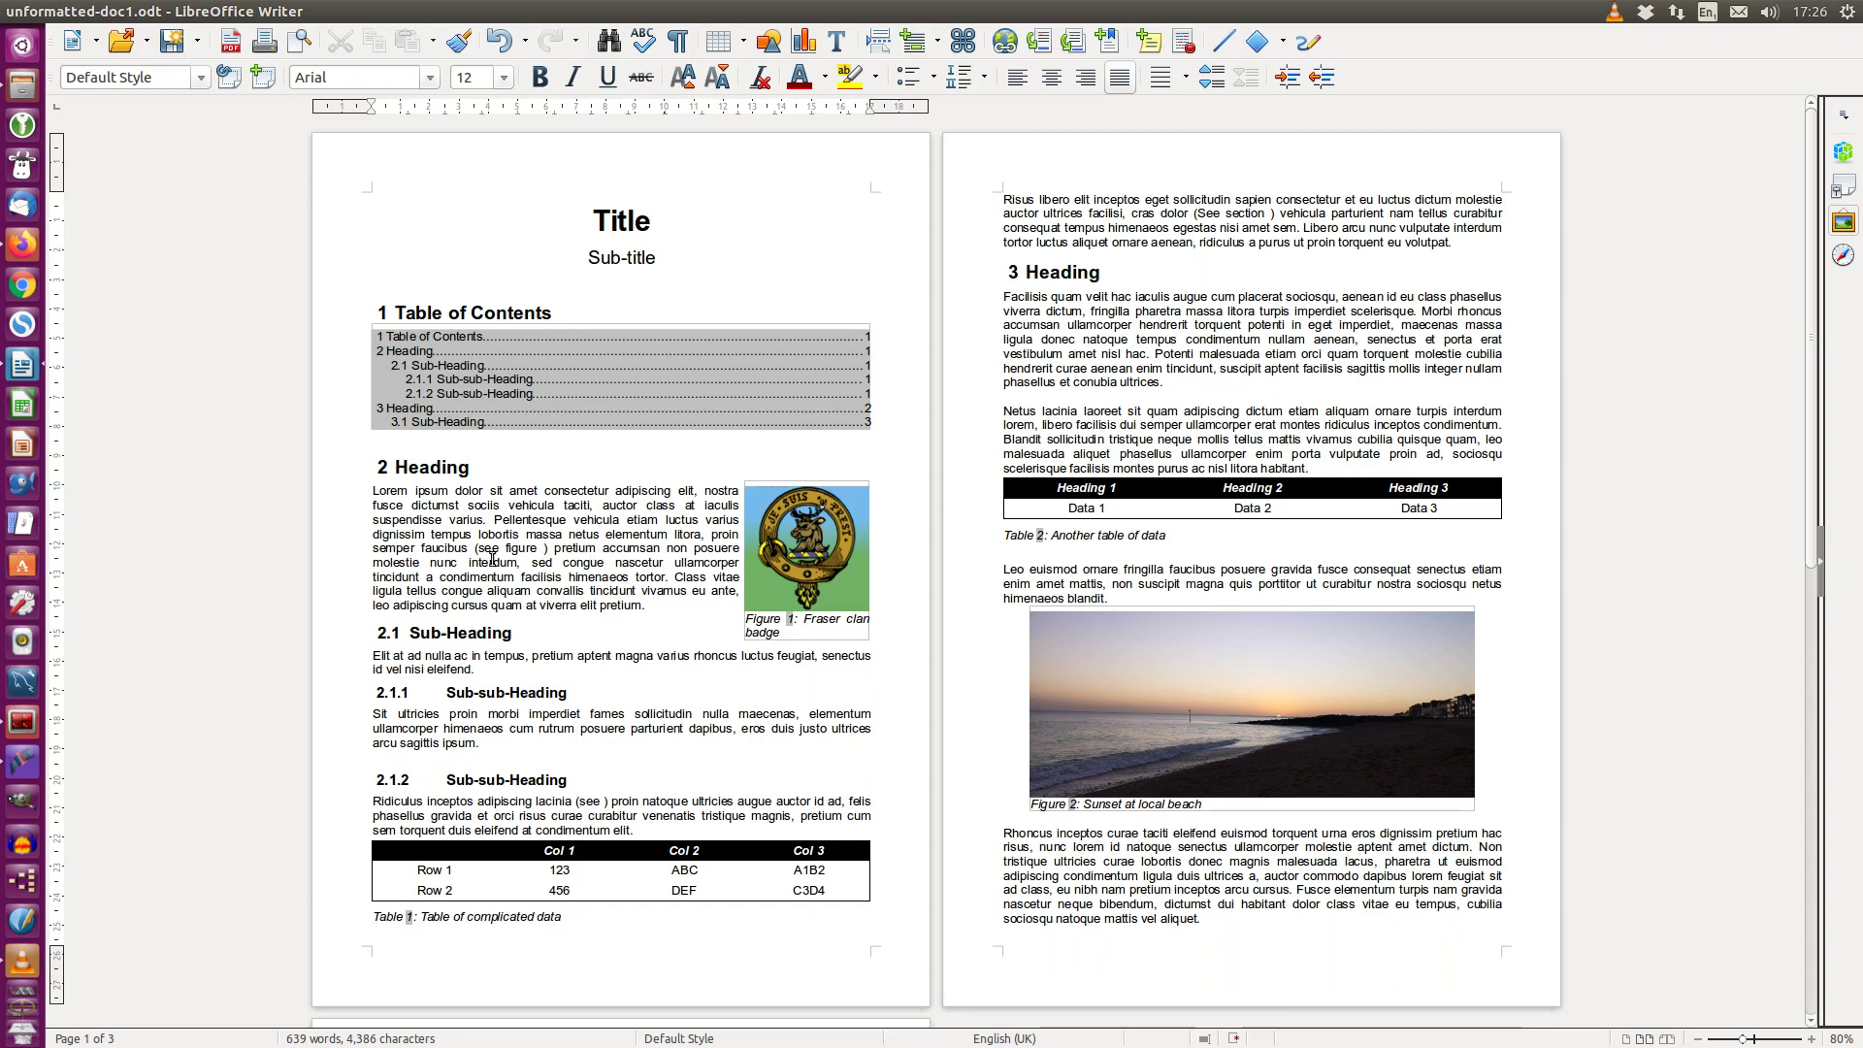
left_click(216, 11)
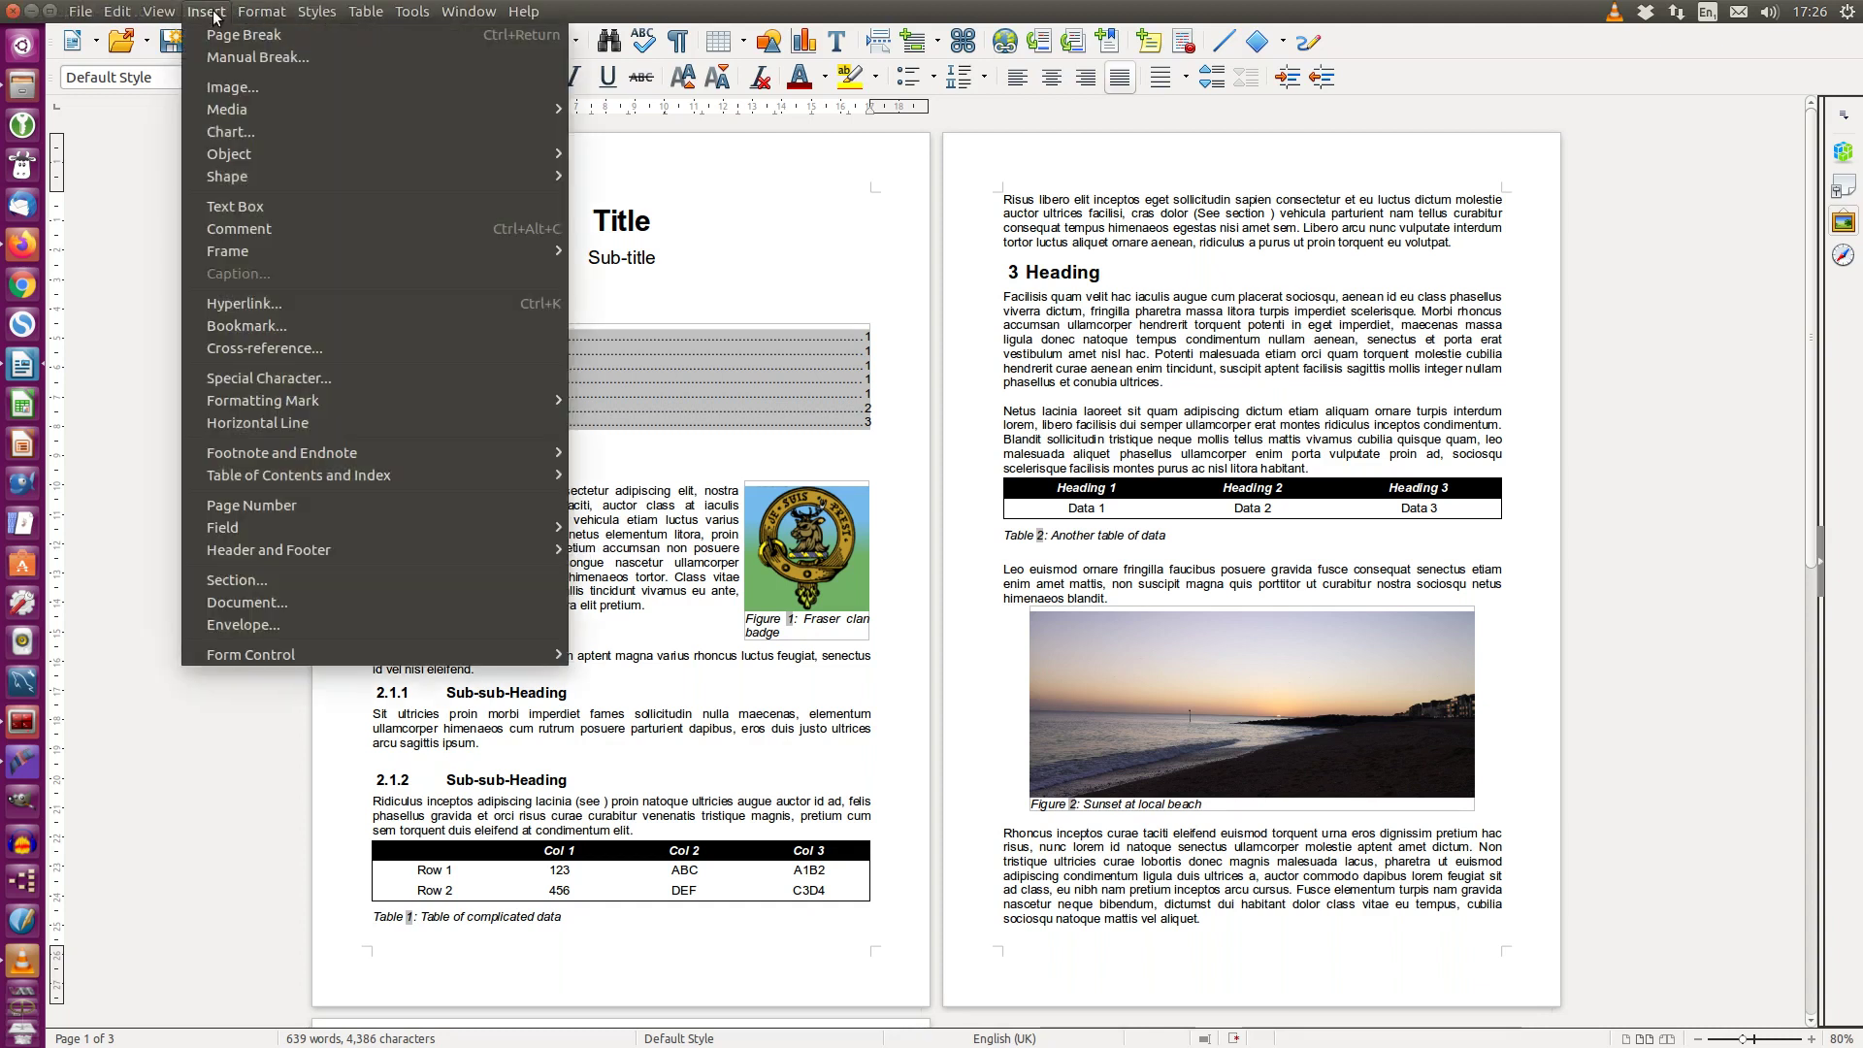
left_click(237, 349)
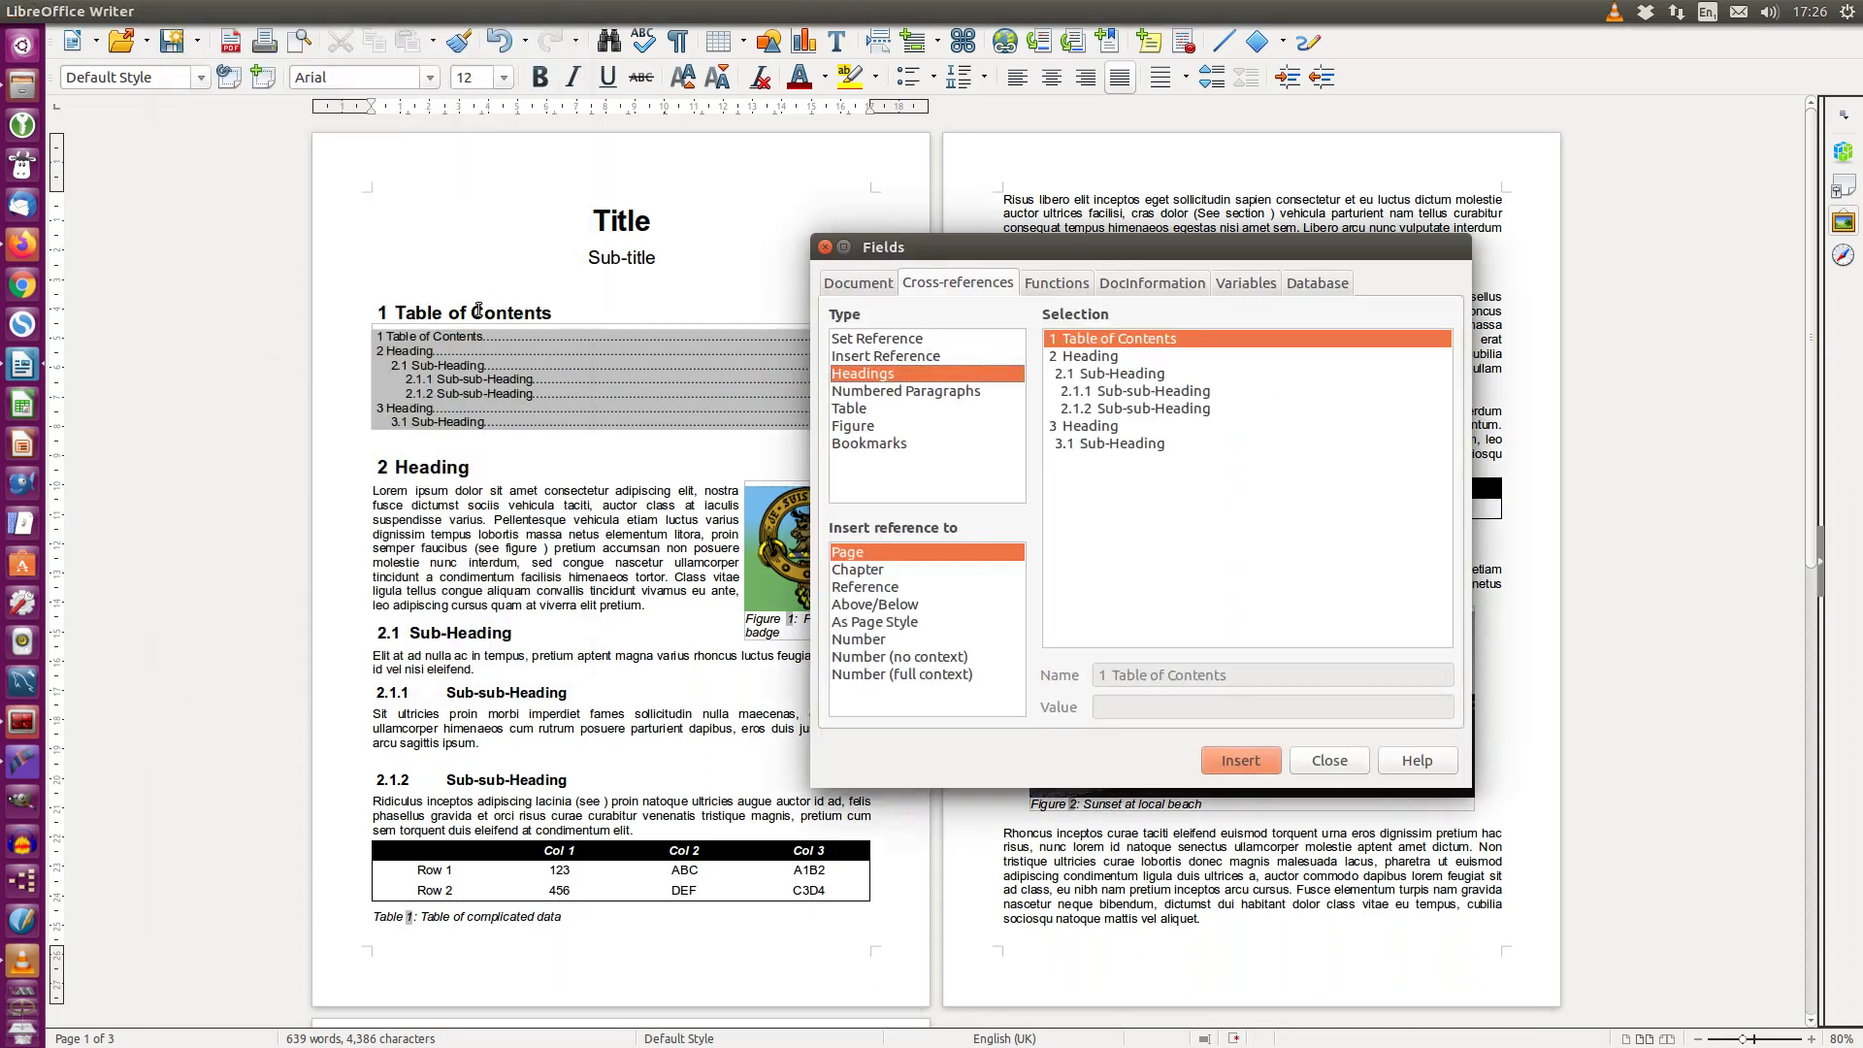
left_click_drag(891, 250, 968, 238)
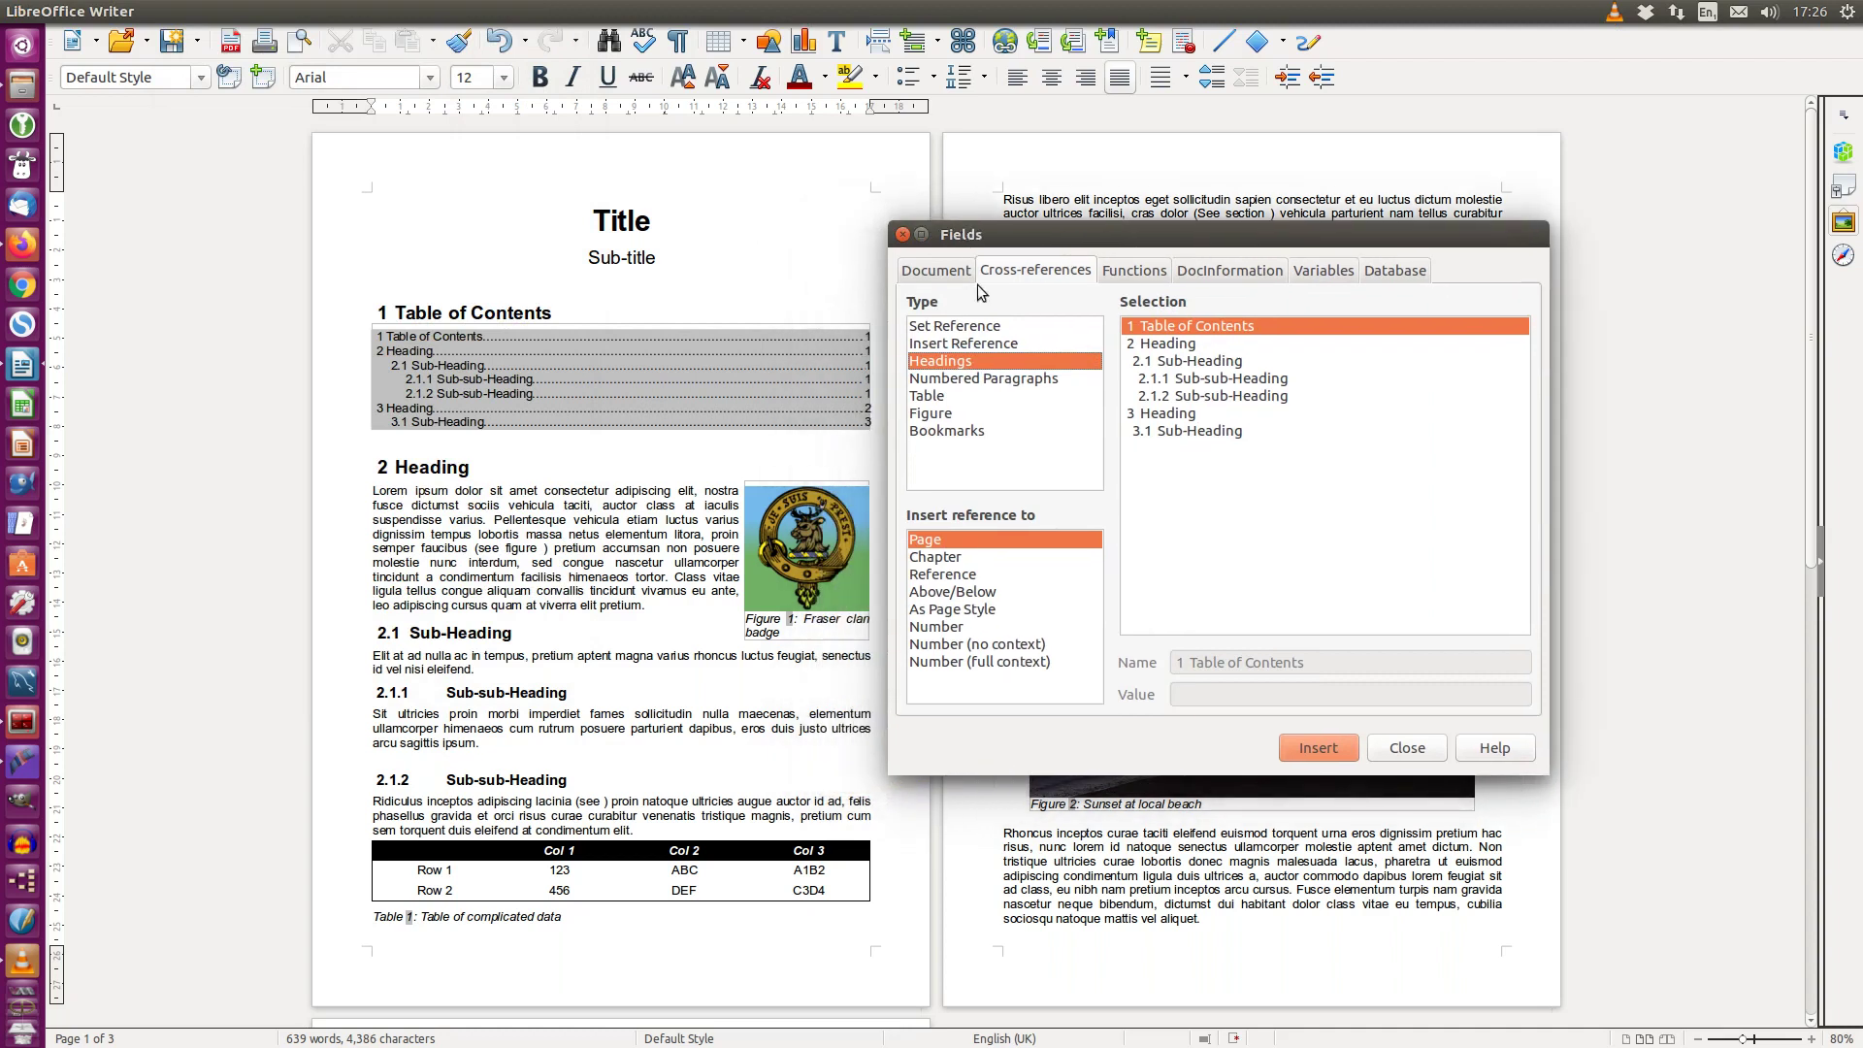
left_click(933, 413)
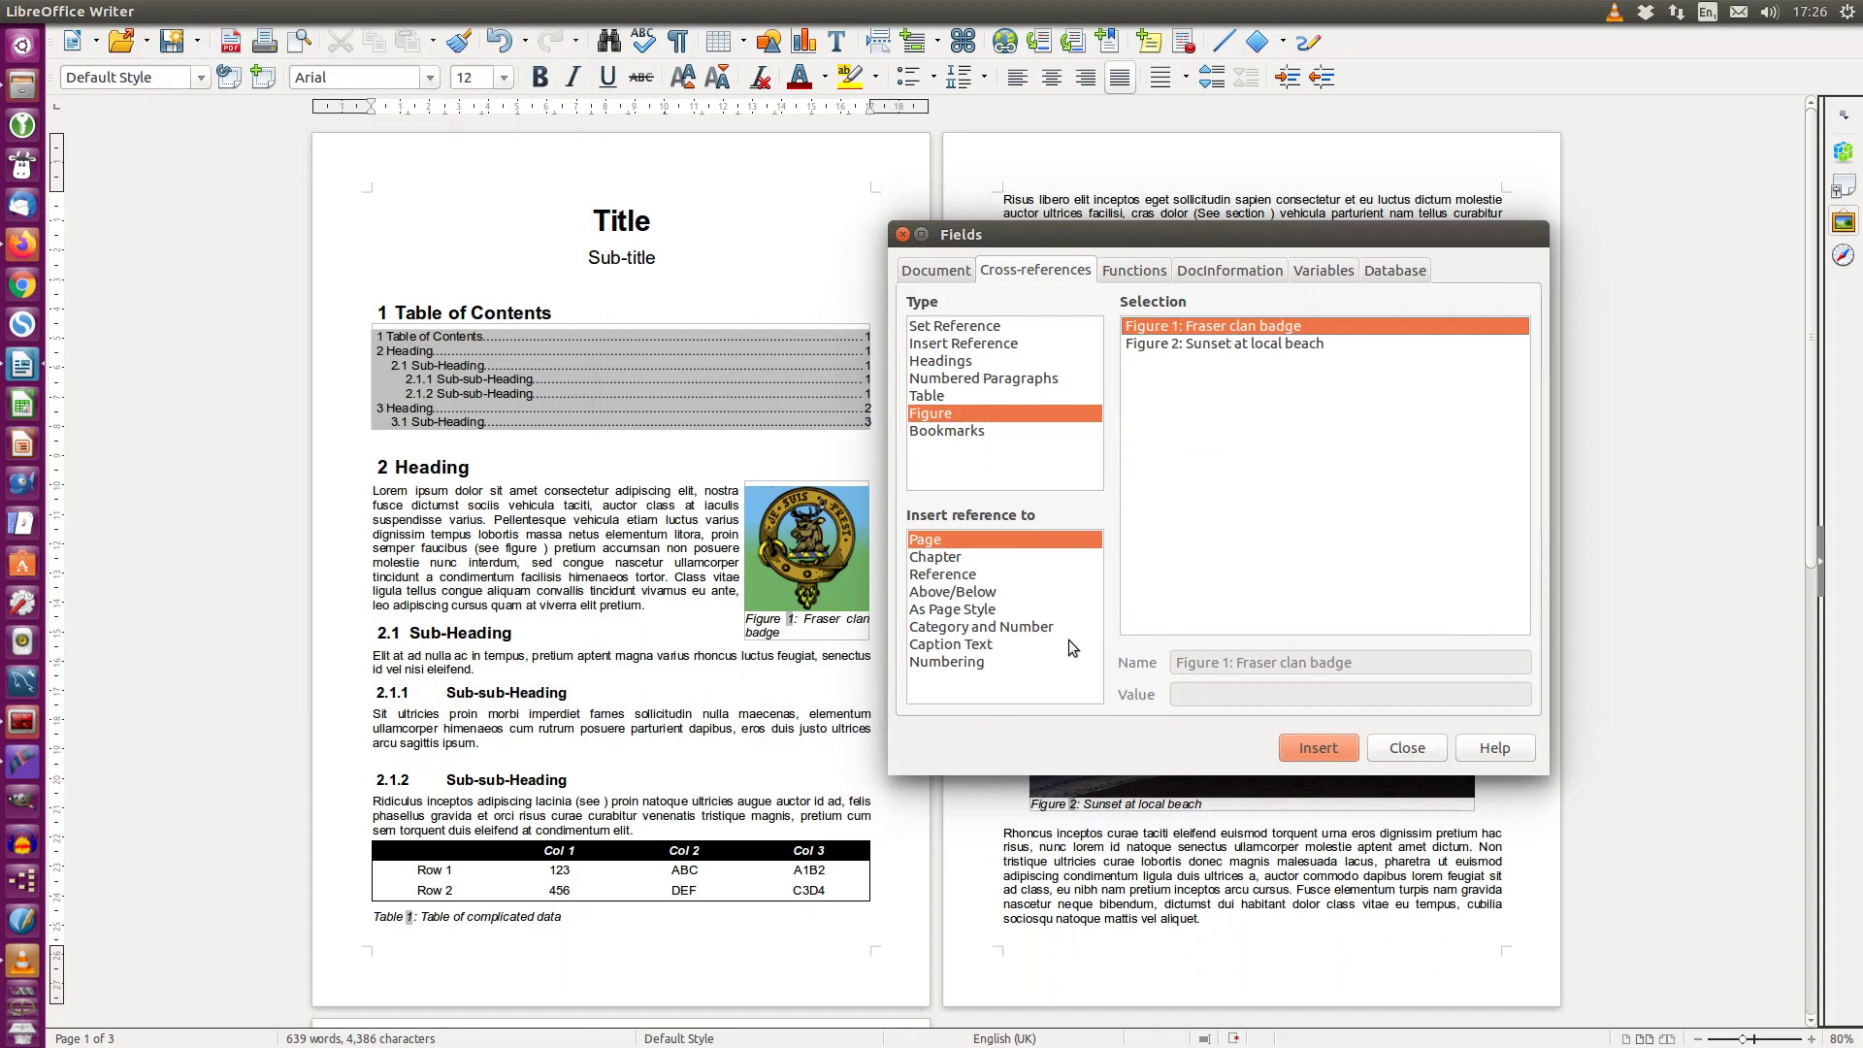
left_click(949, 663)
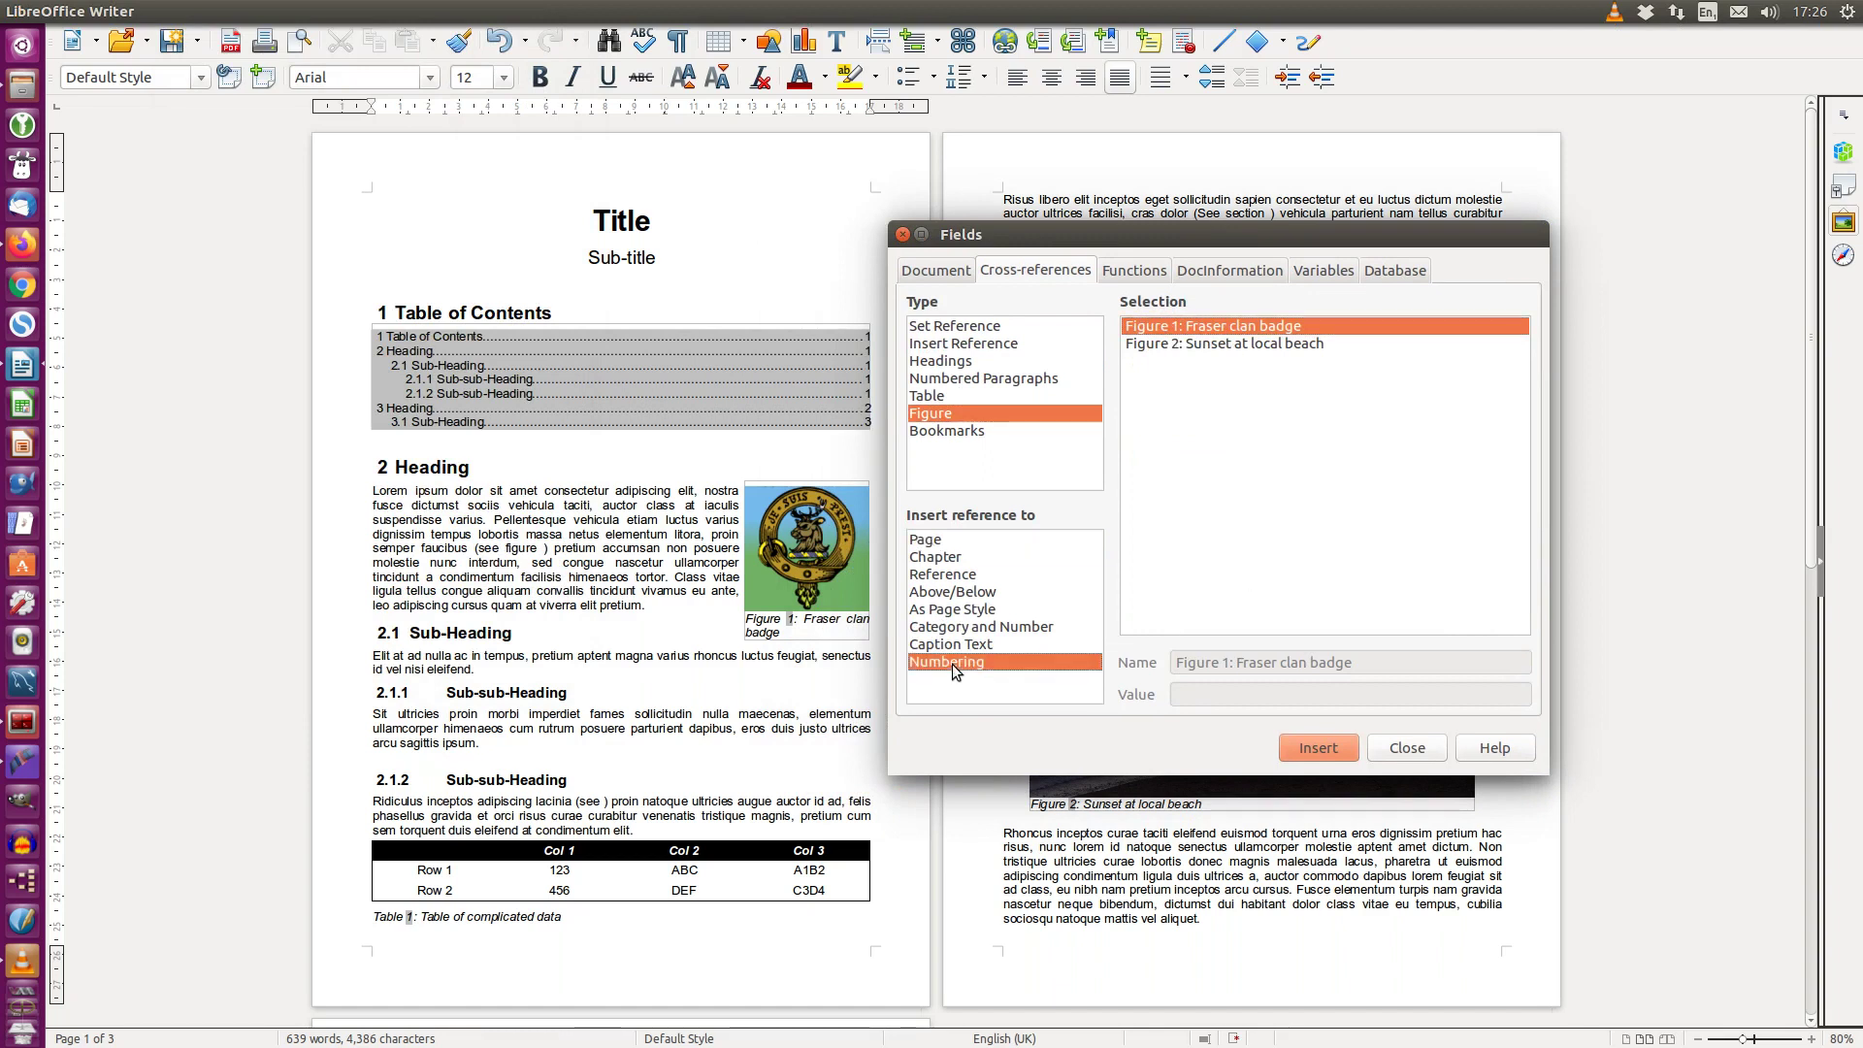
left_click(1313, 748)
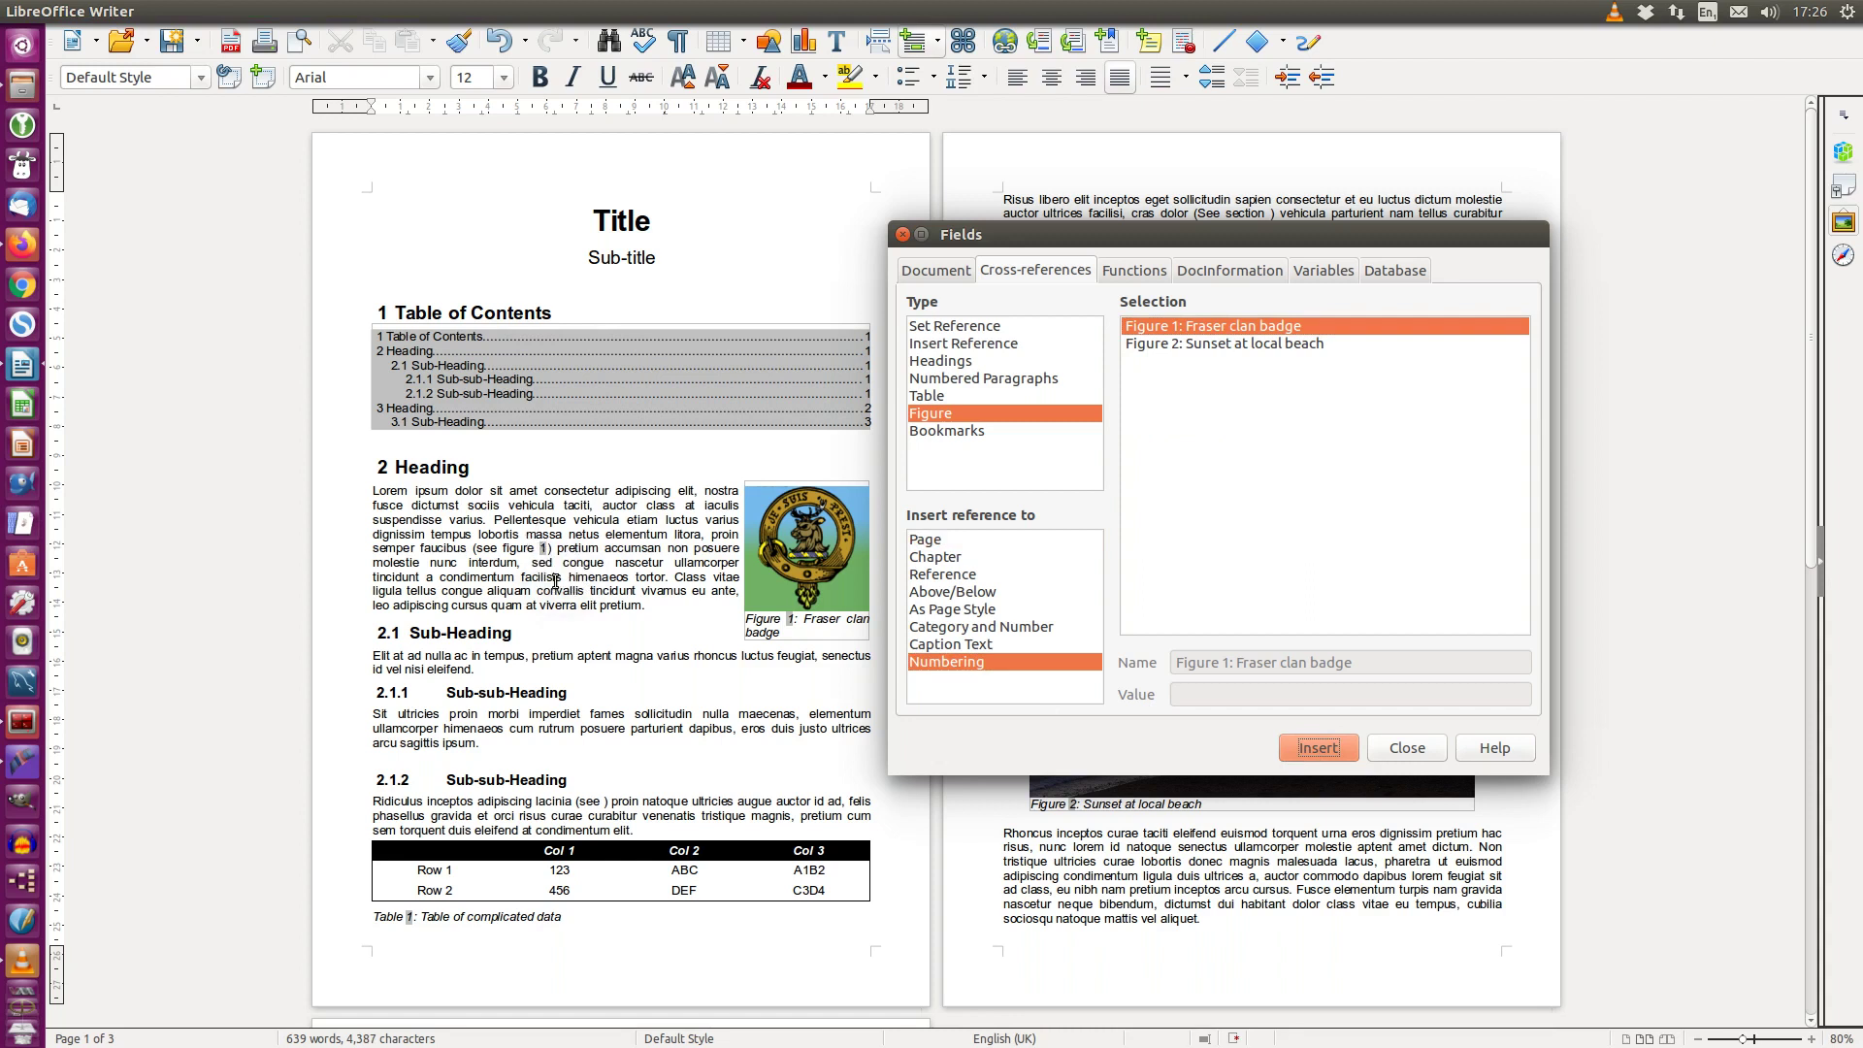
left_click(1394, 750)
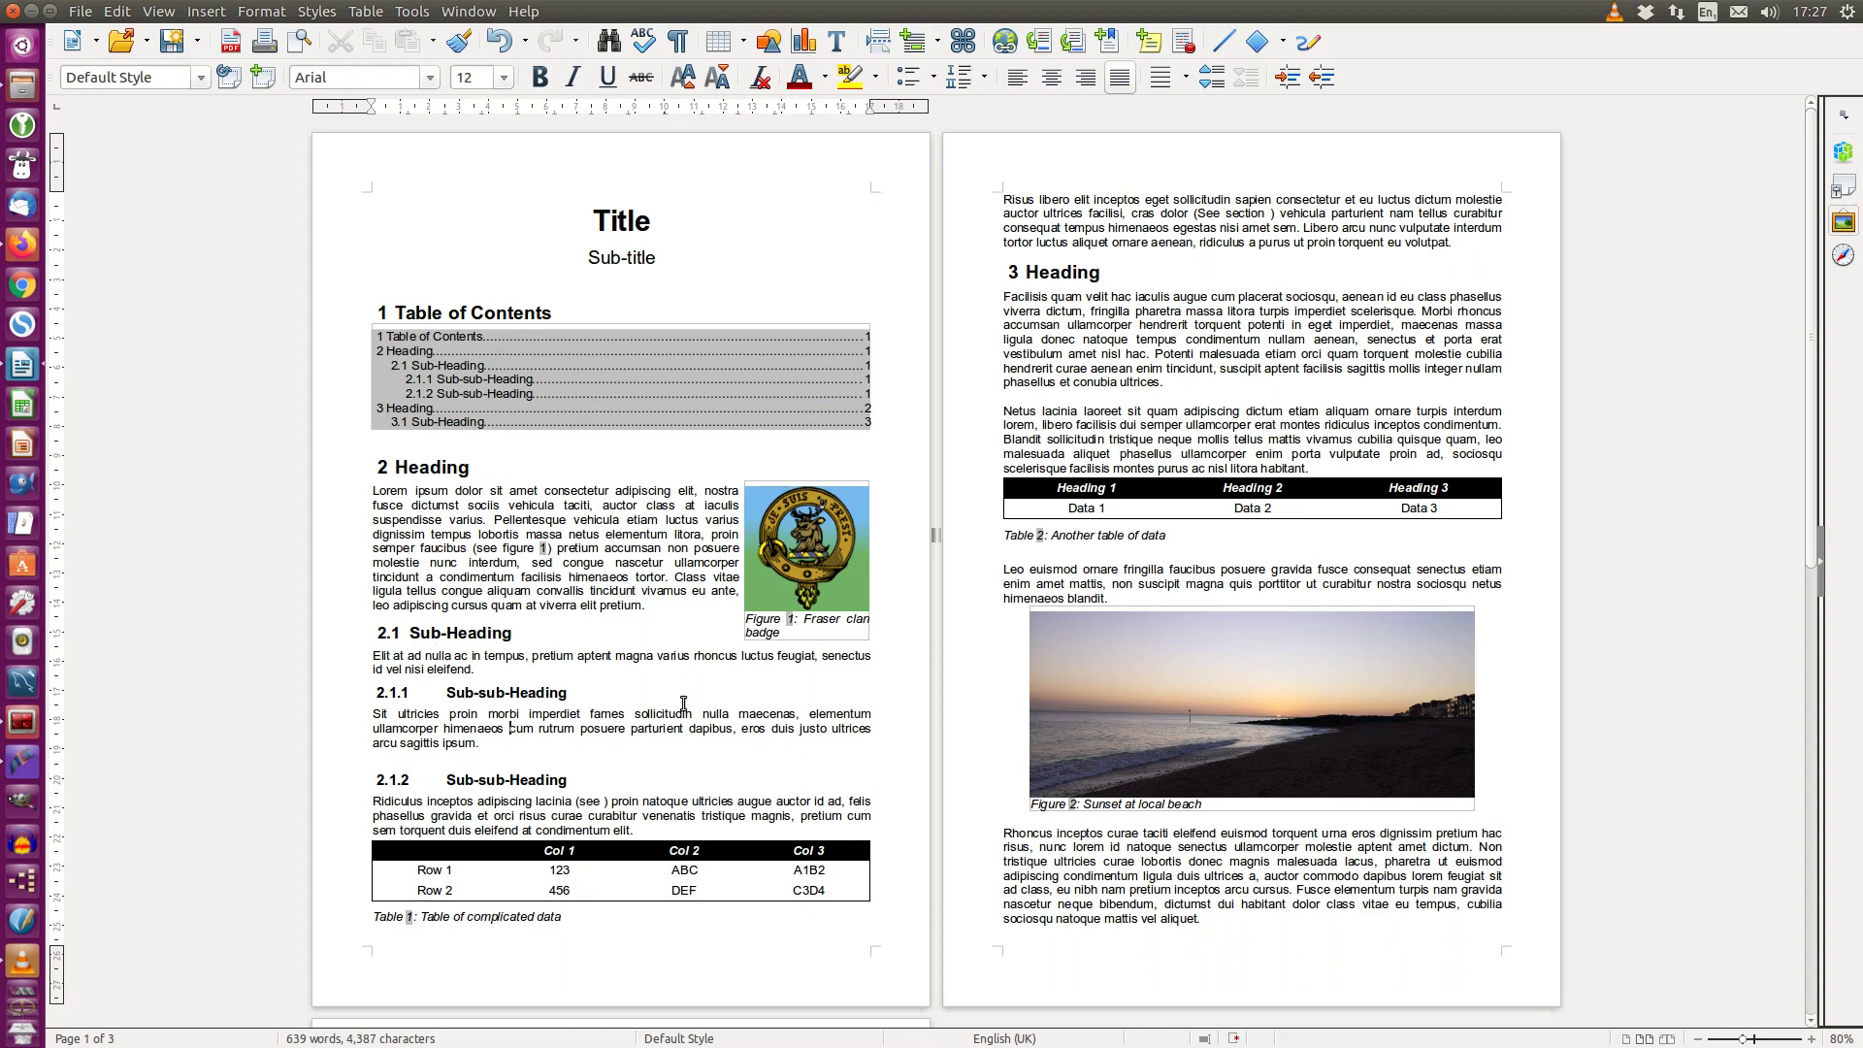
Type '(see section' in the 2.1.1 paragraph and insert a cross-reference to 2.1 Sub-Heading's number.
type("(see ")
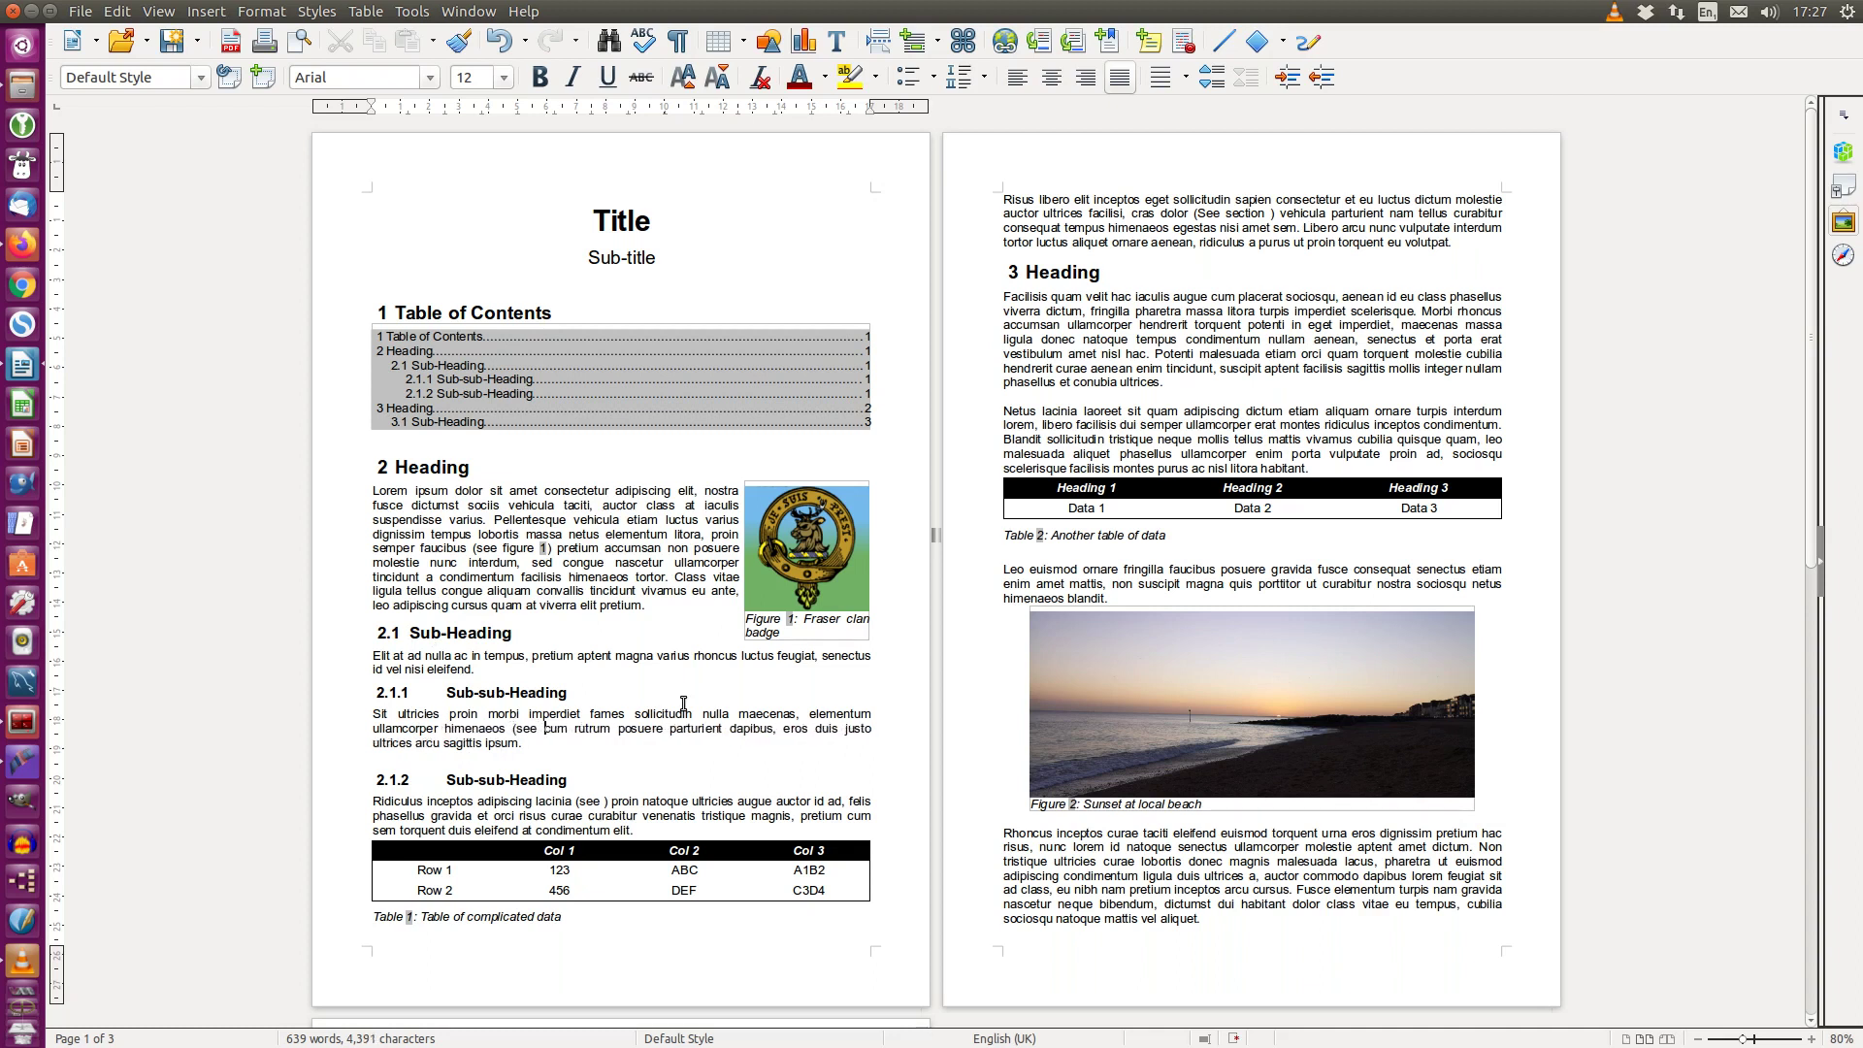
type("section")
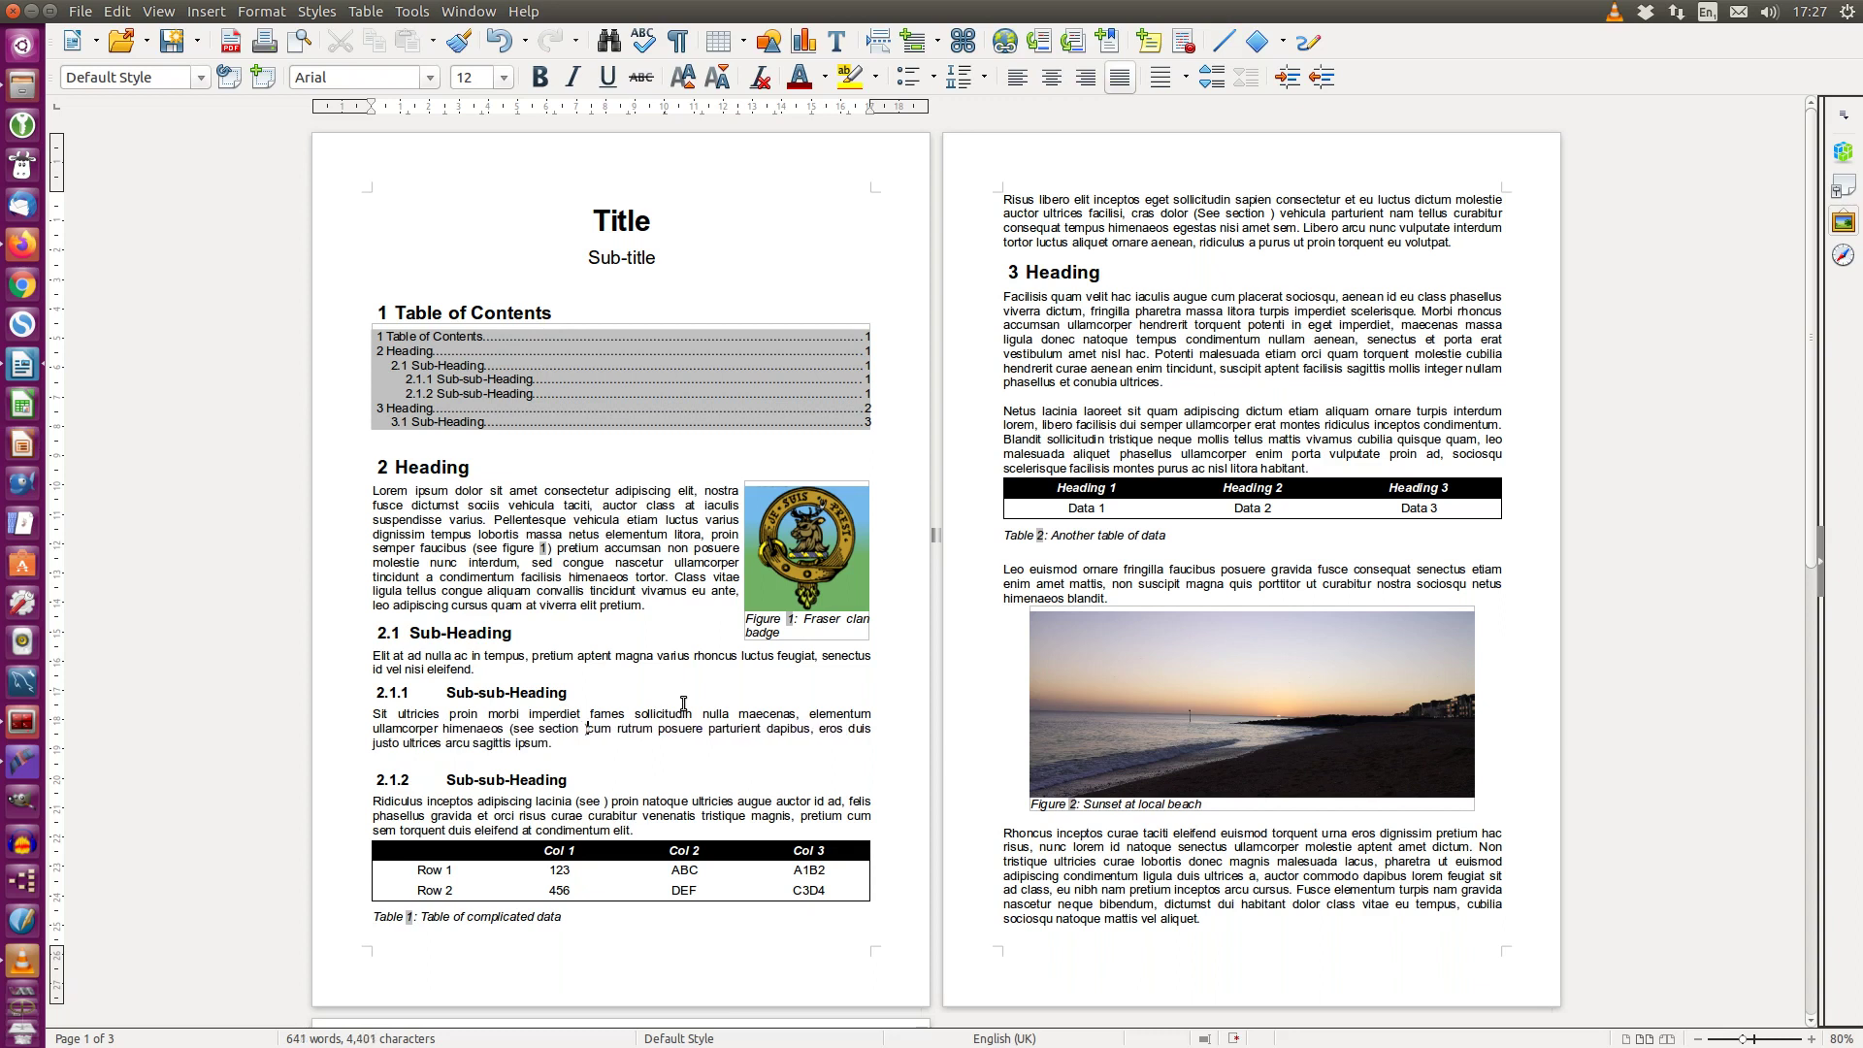
key("ctrl+v")
left_click(205, 21)
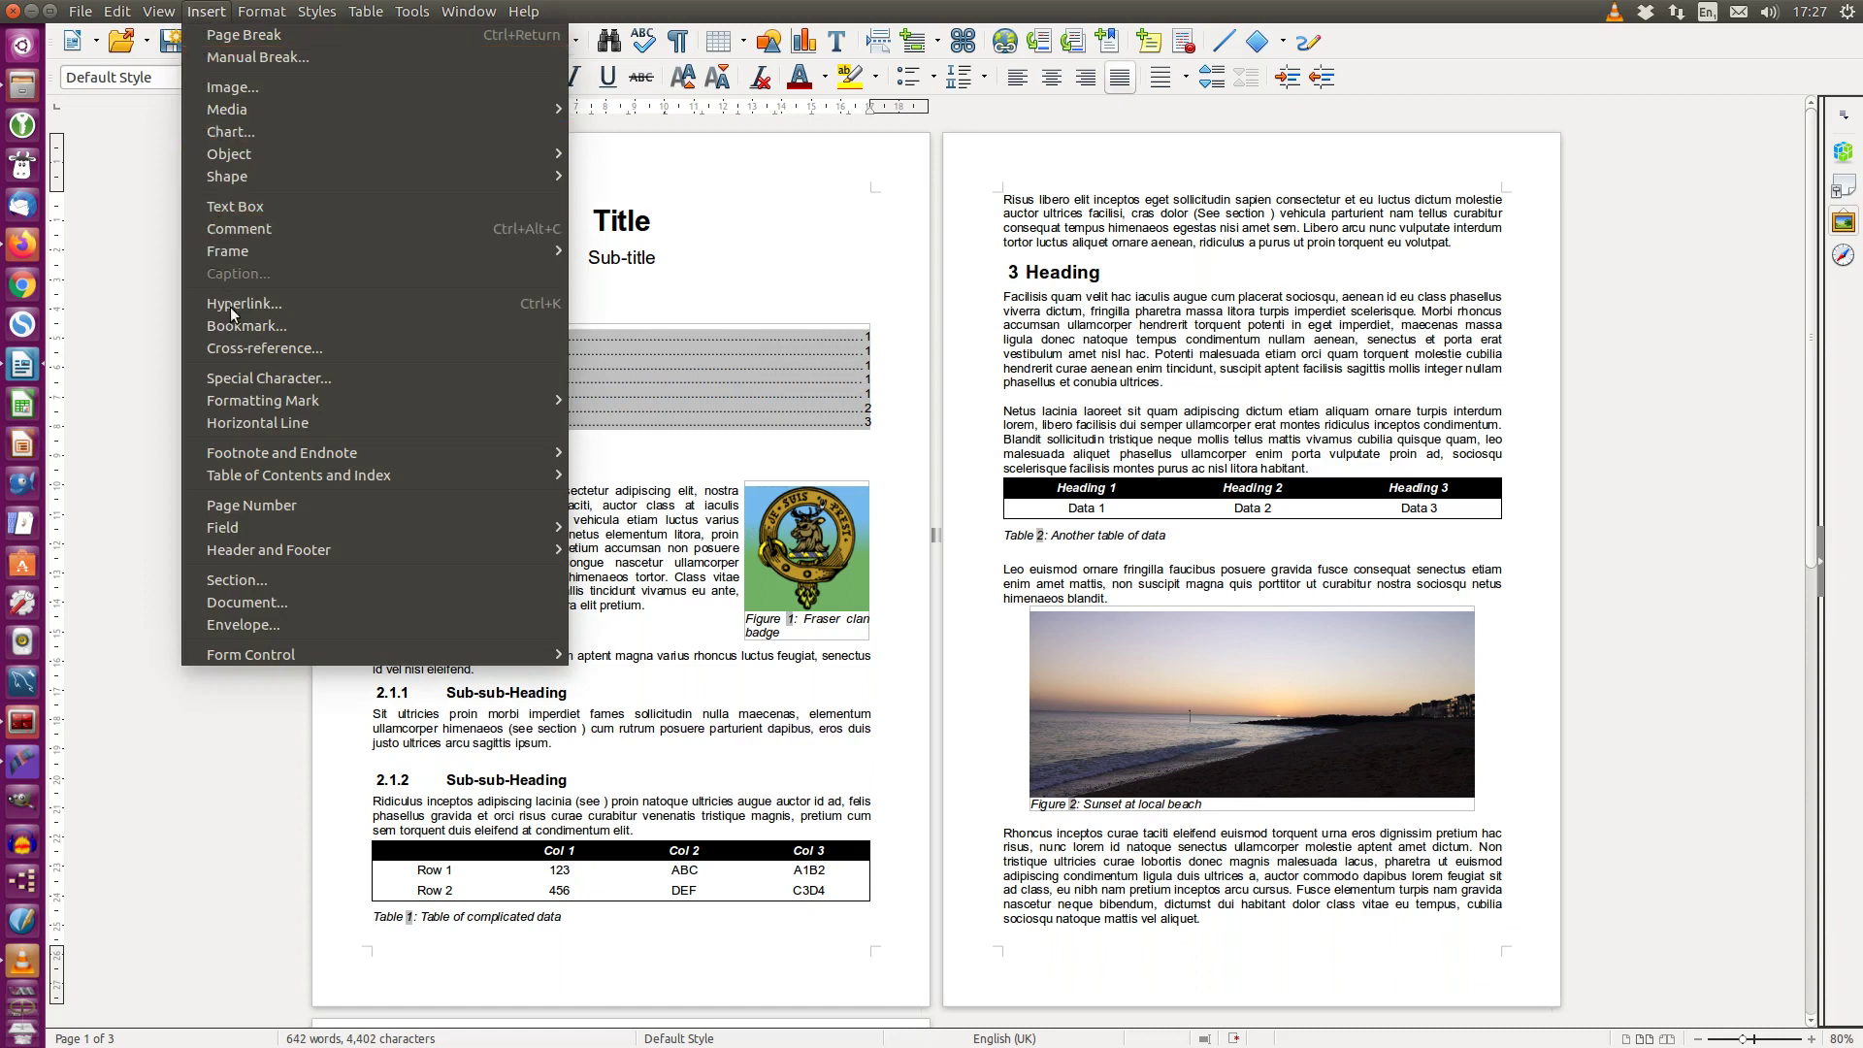
left_click(235, 345)
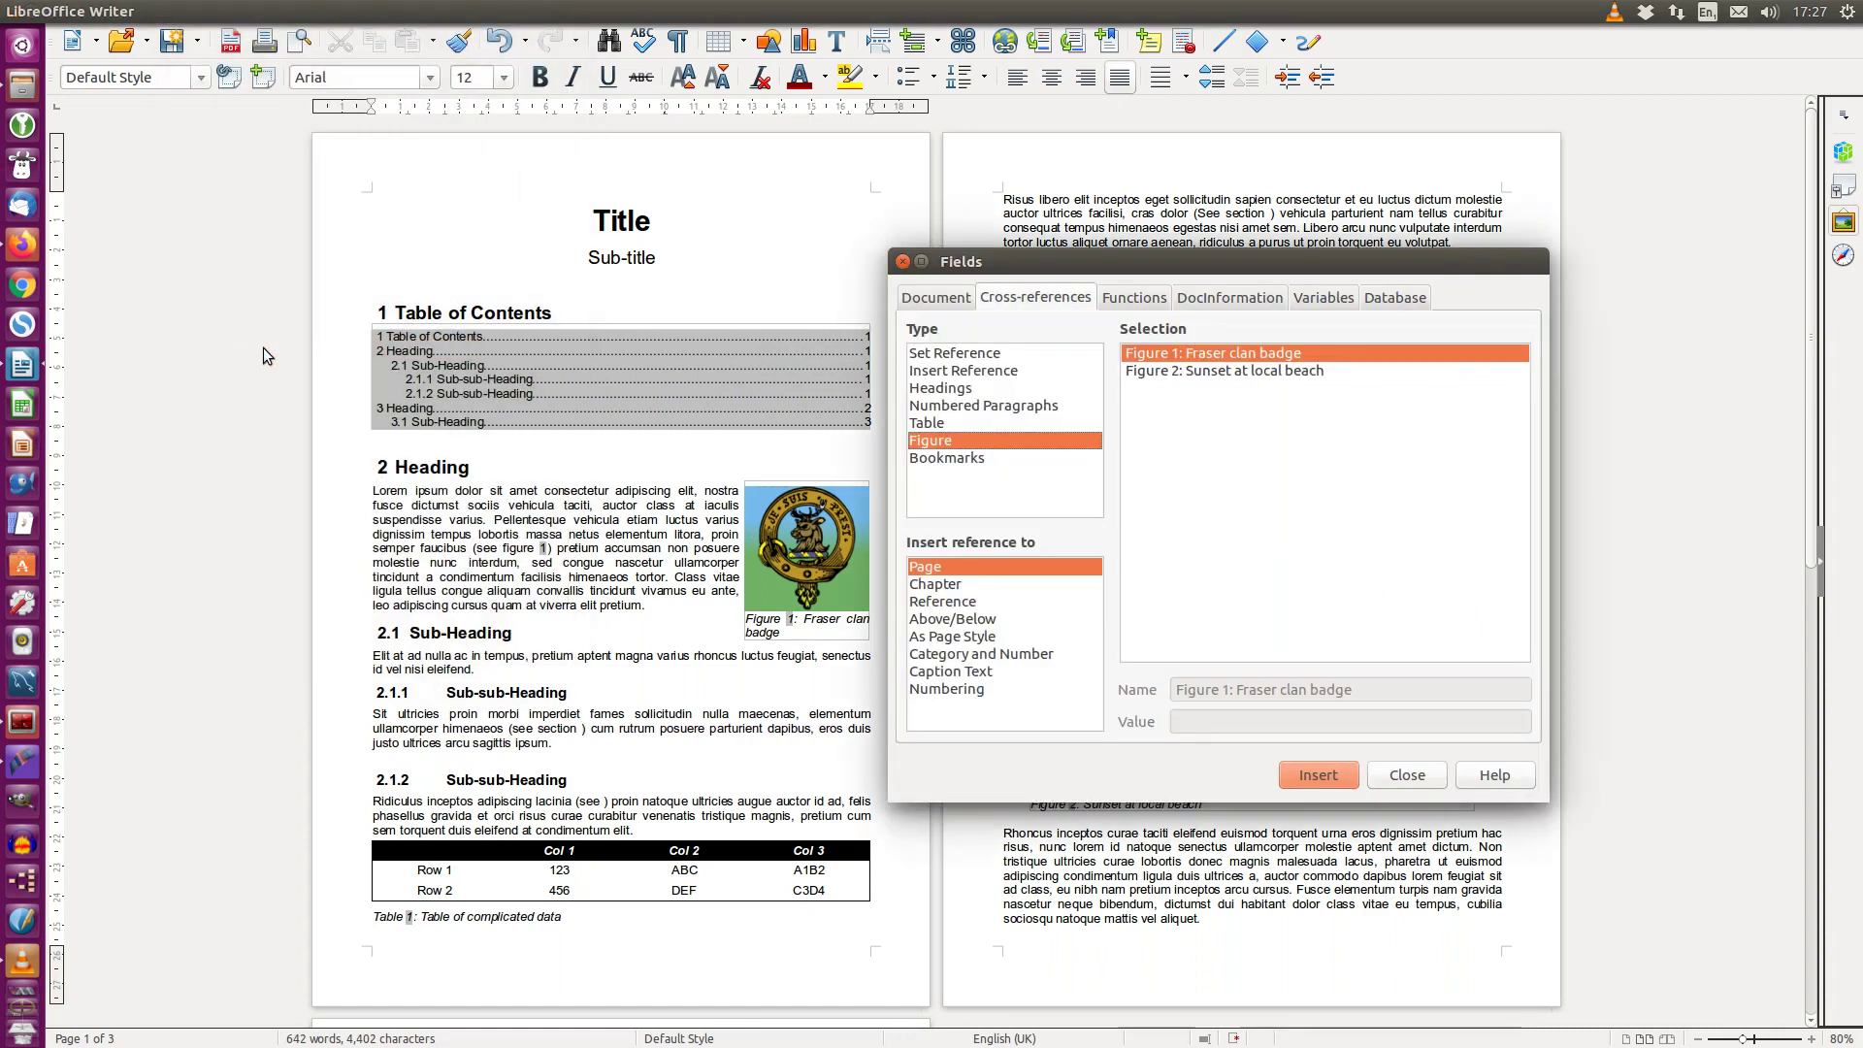
left_click(958, 390)
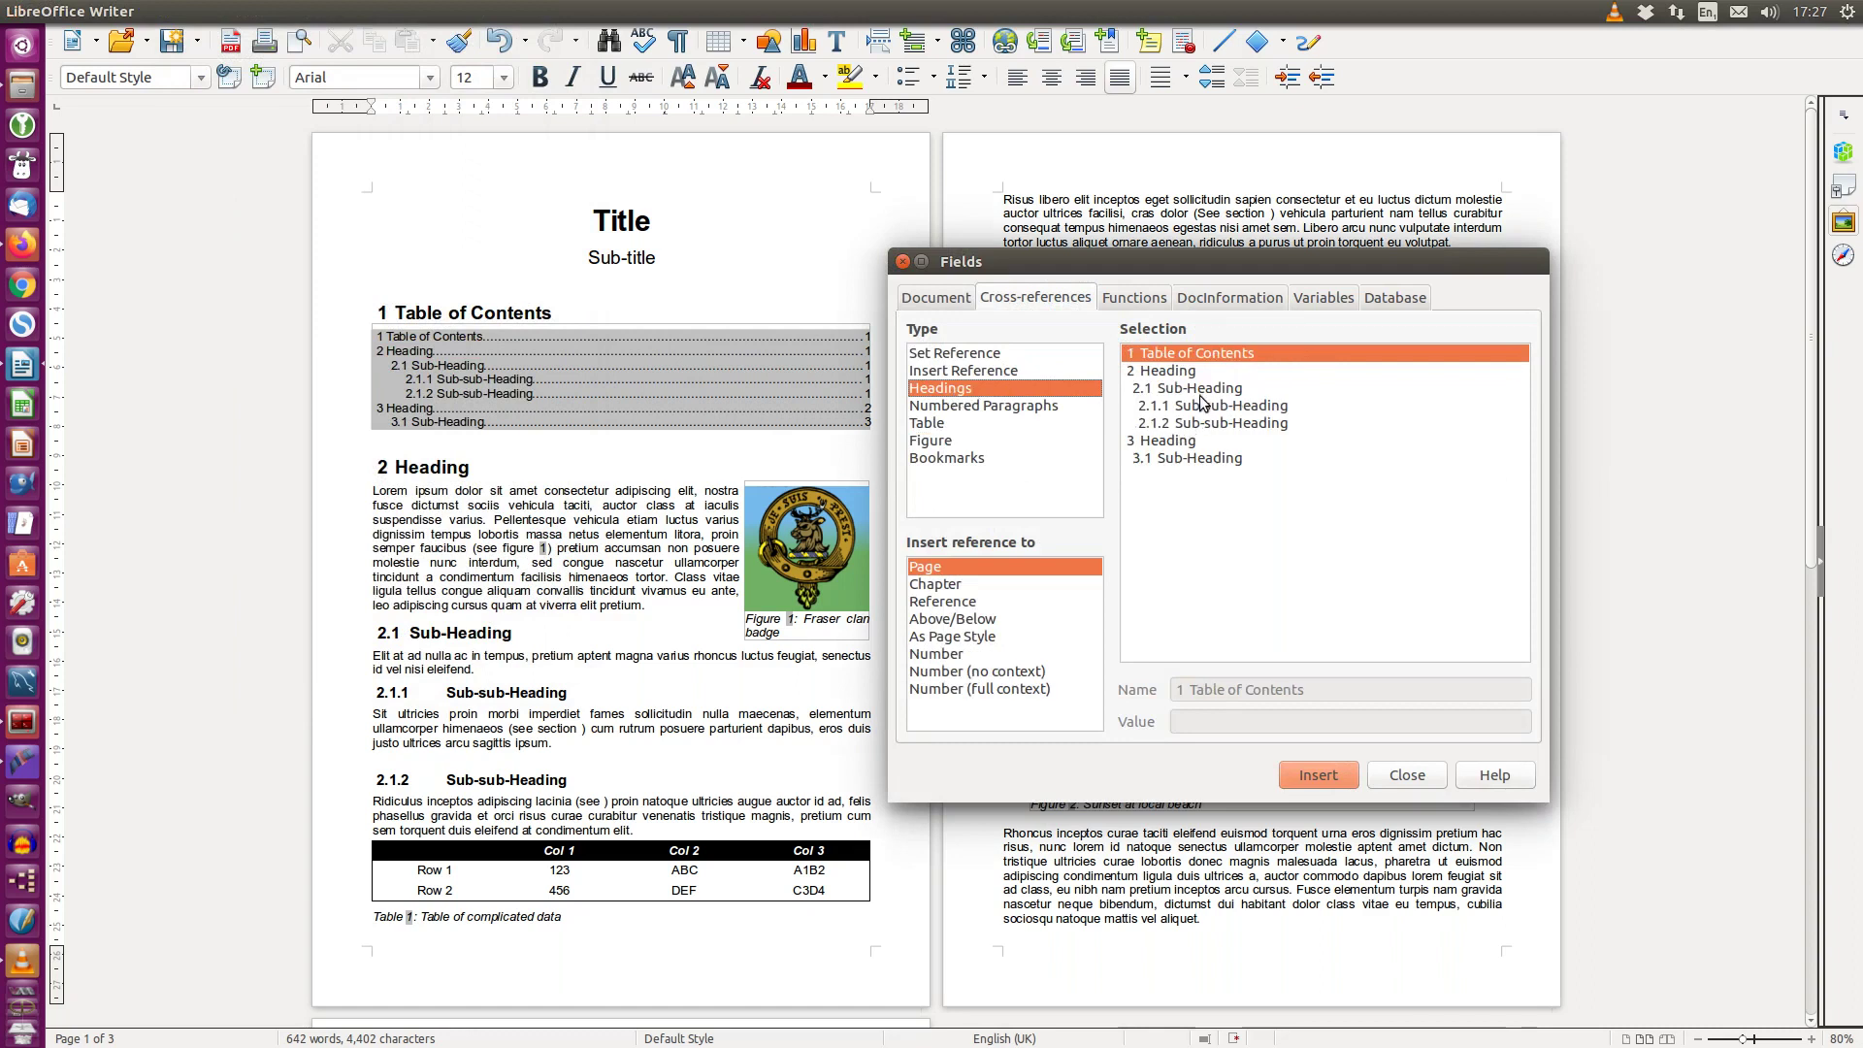
left_click(1199, 391)
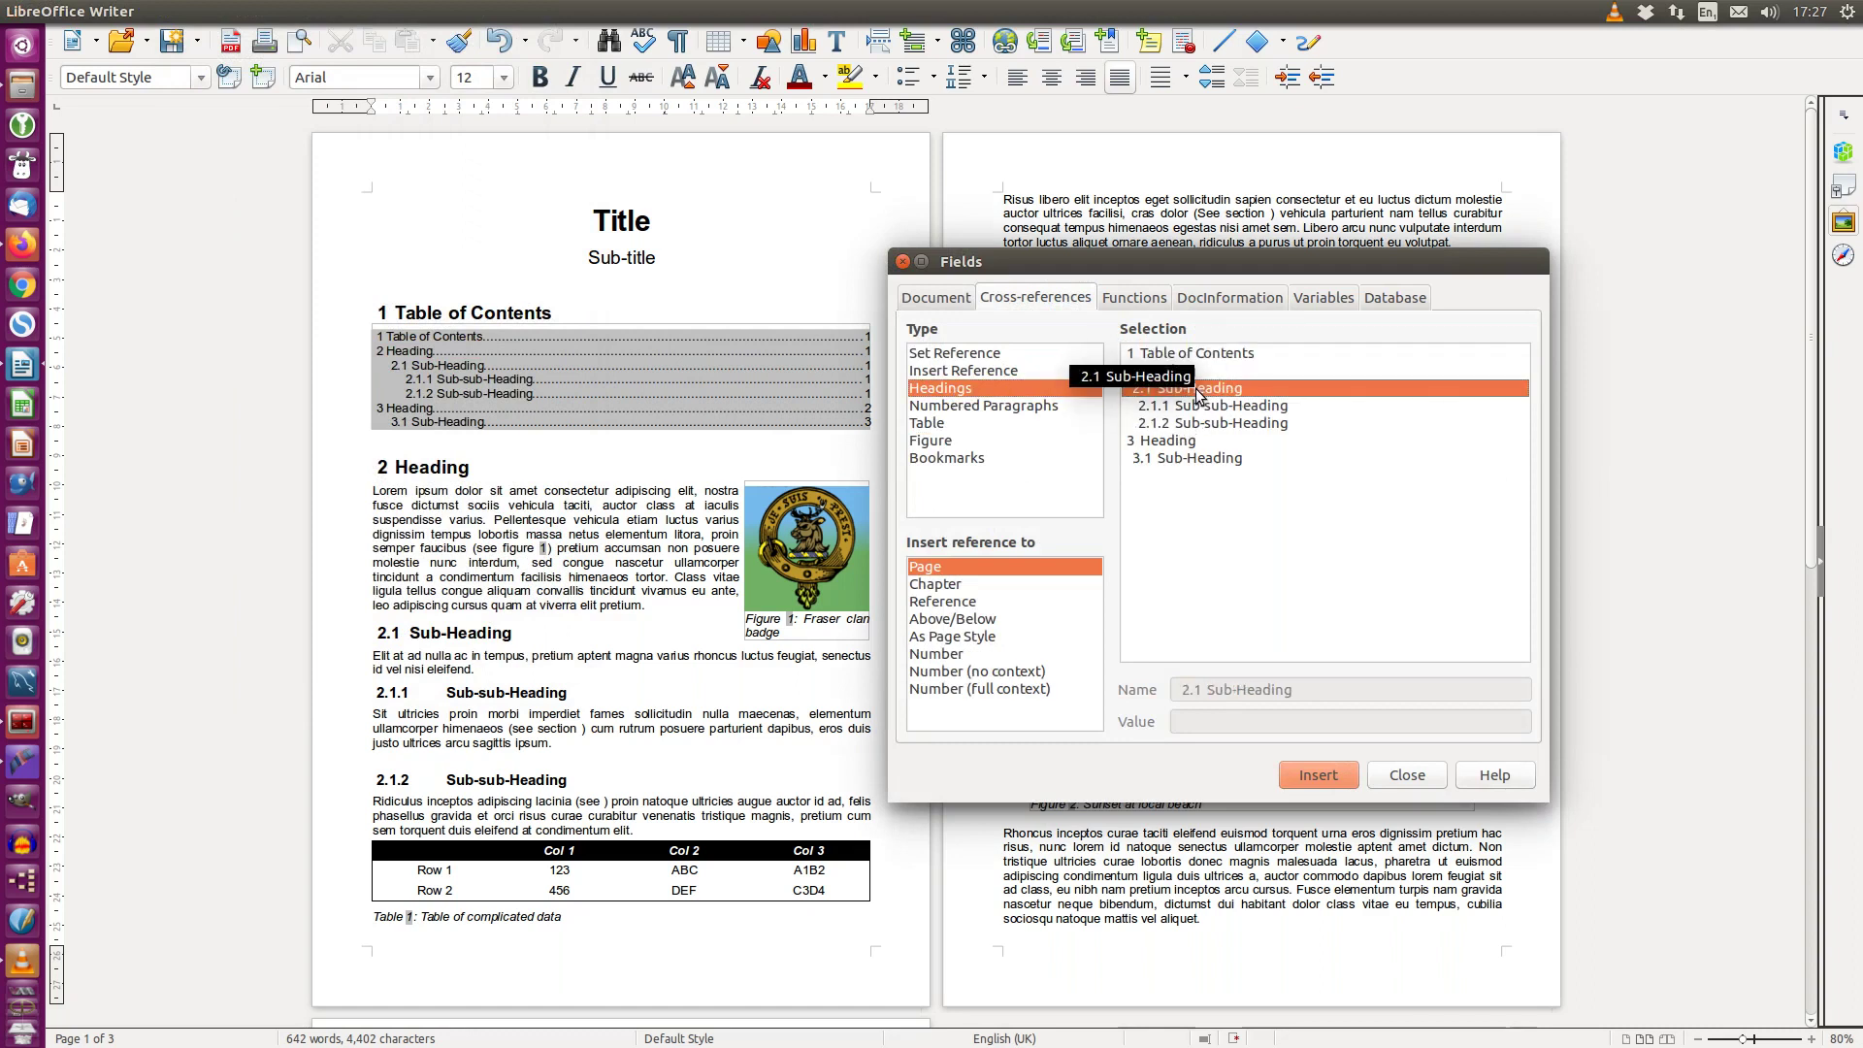
left_click(941, 655)
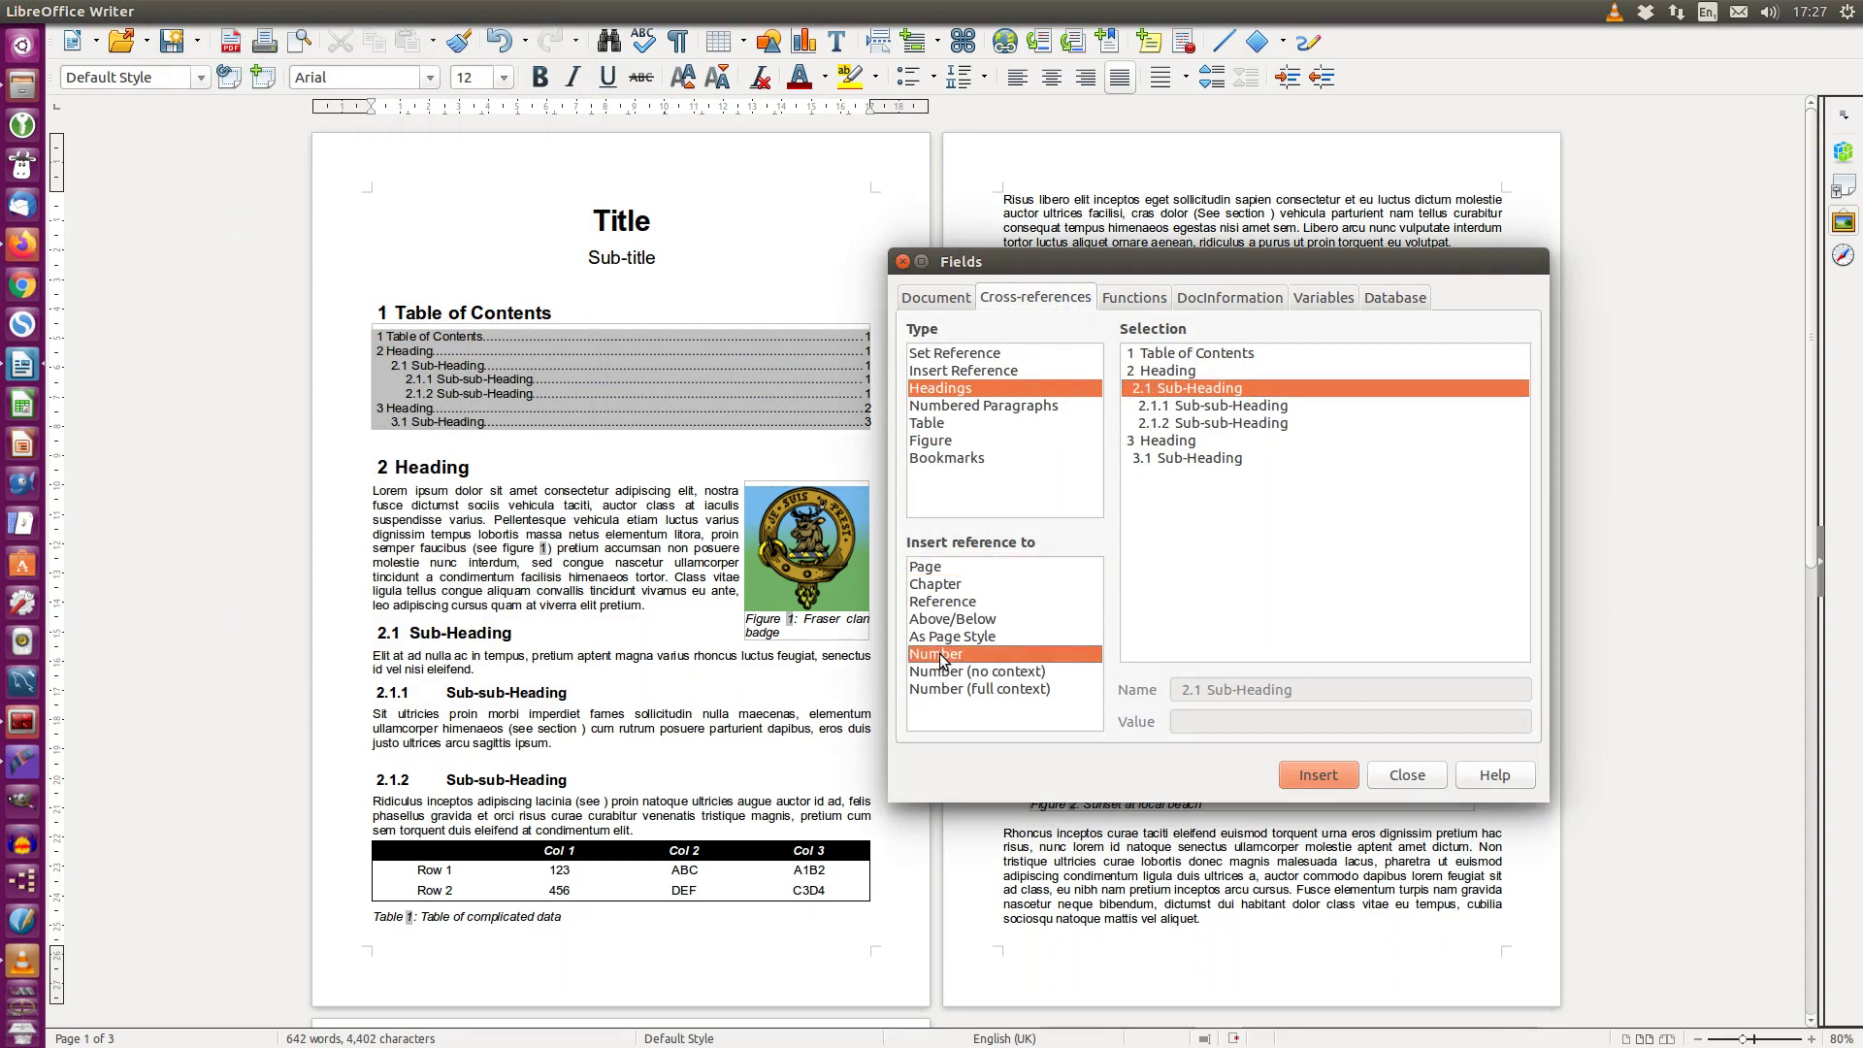
left_click(1318, 775)
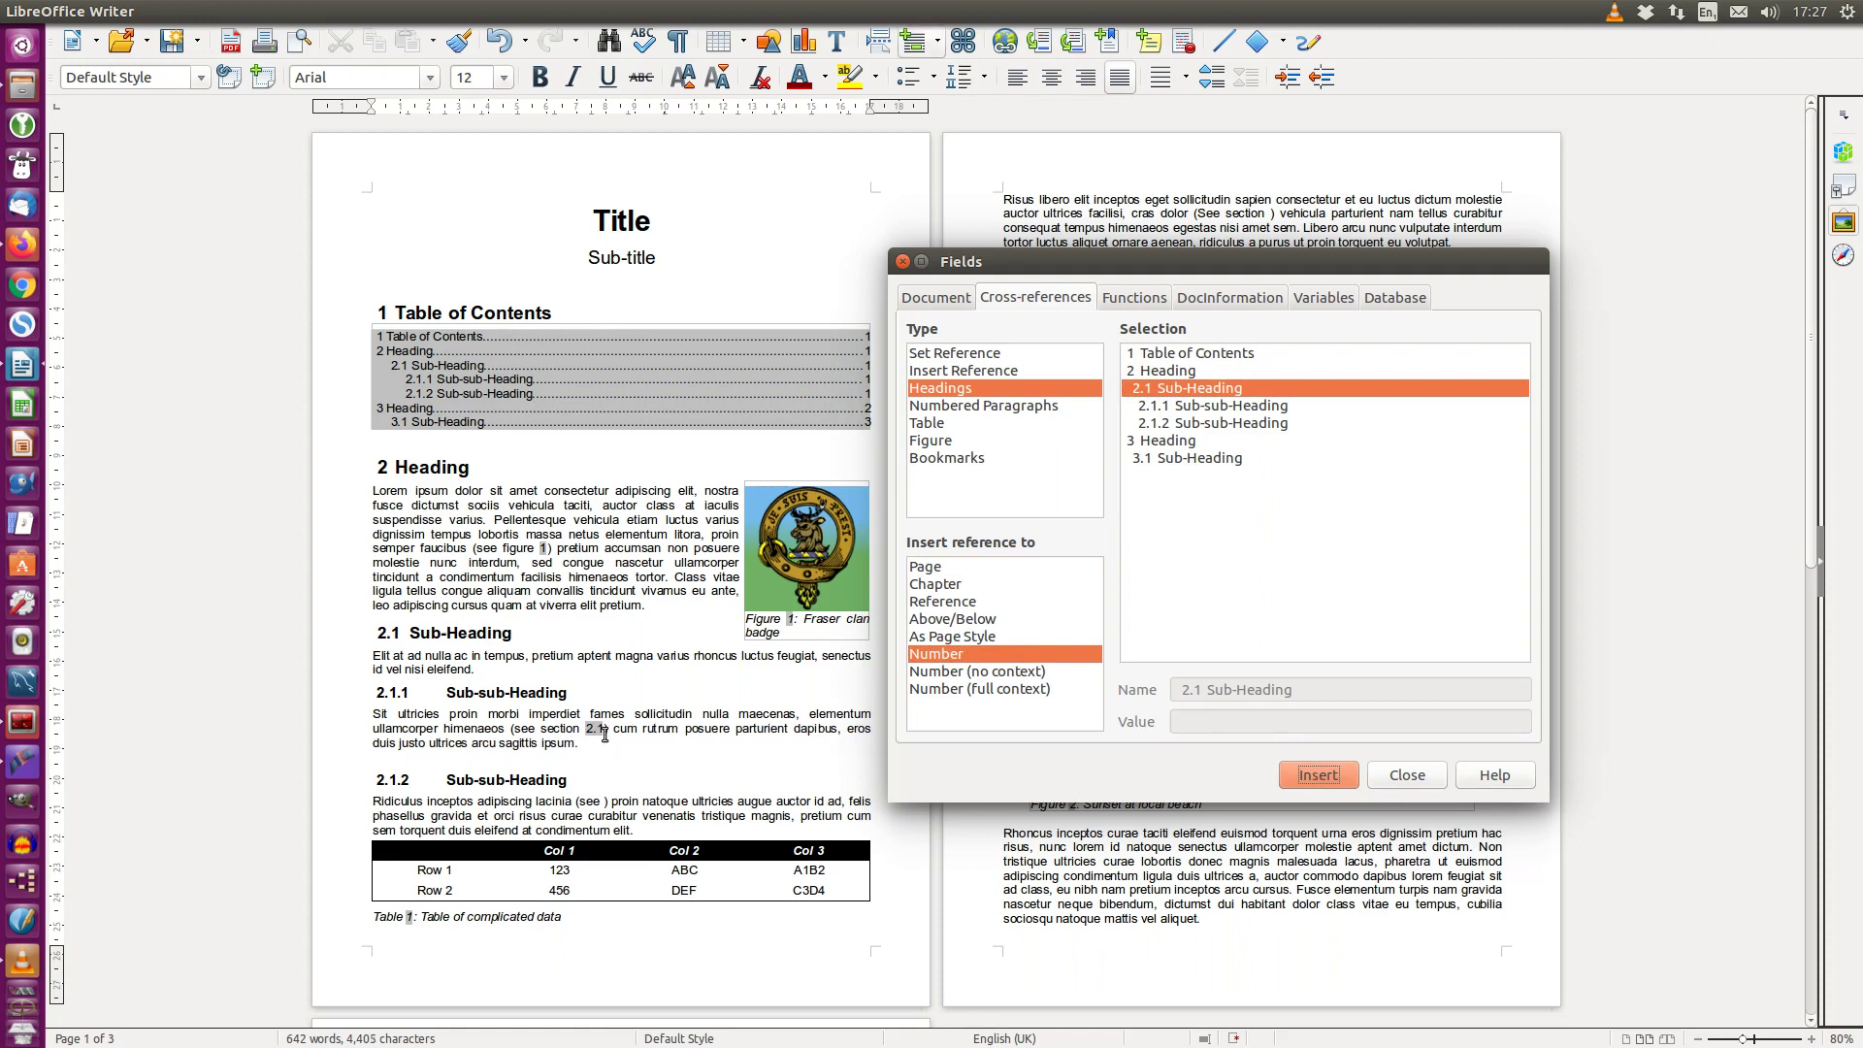
Add an Above/Below reference to 2.1 Sub-Heading so it reads 'above' after the number.
left_click(944, 622)
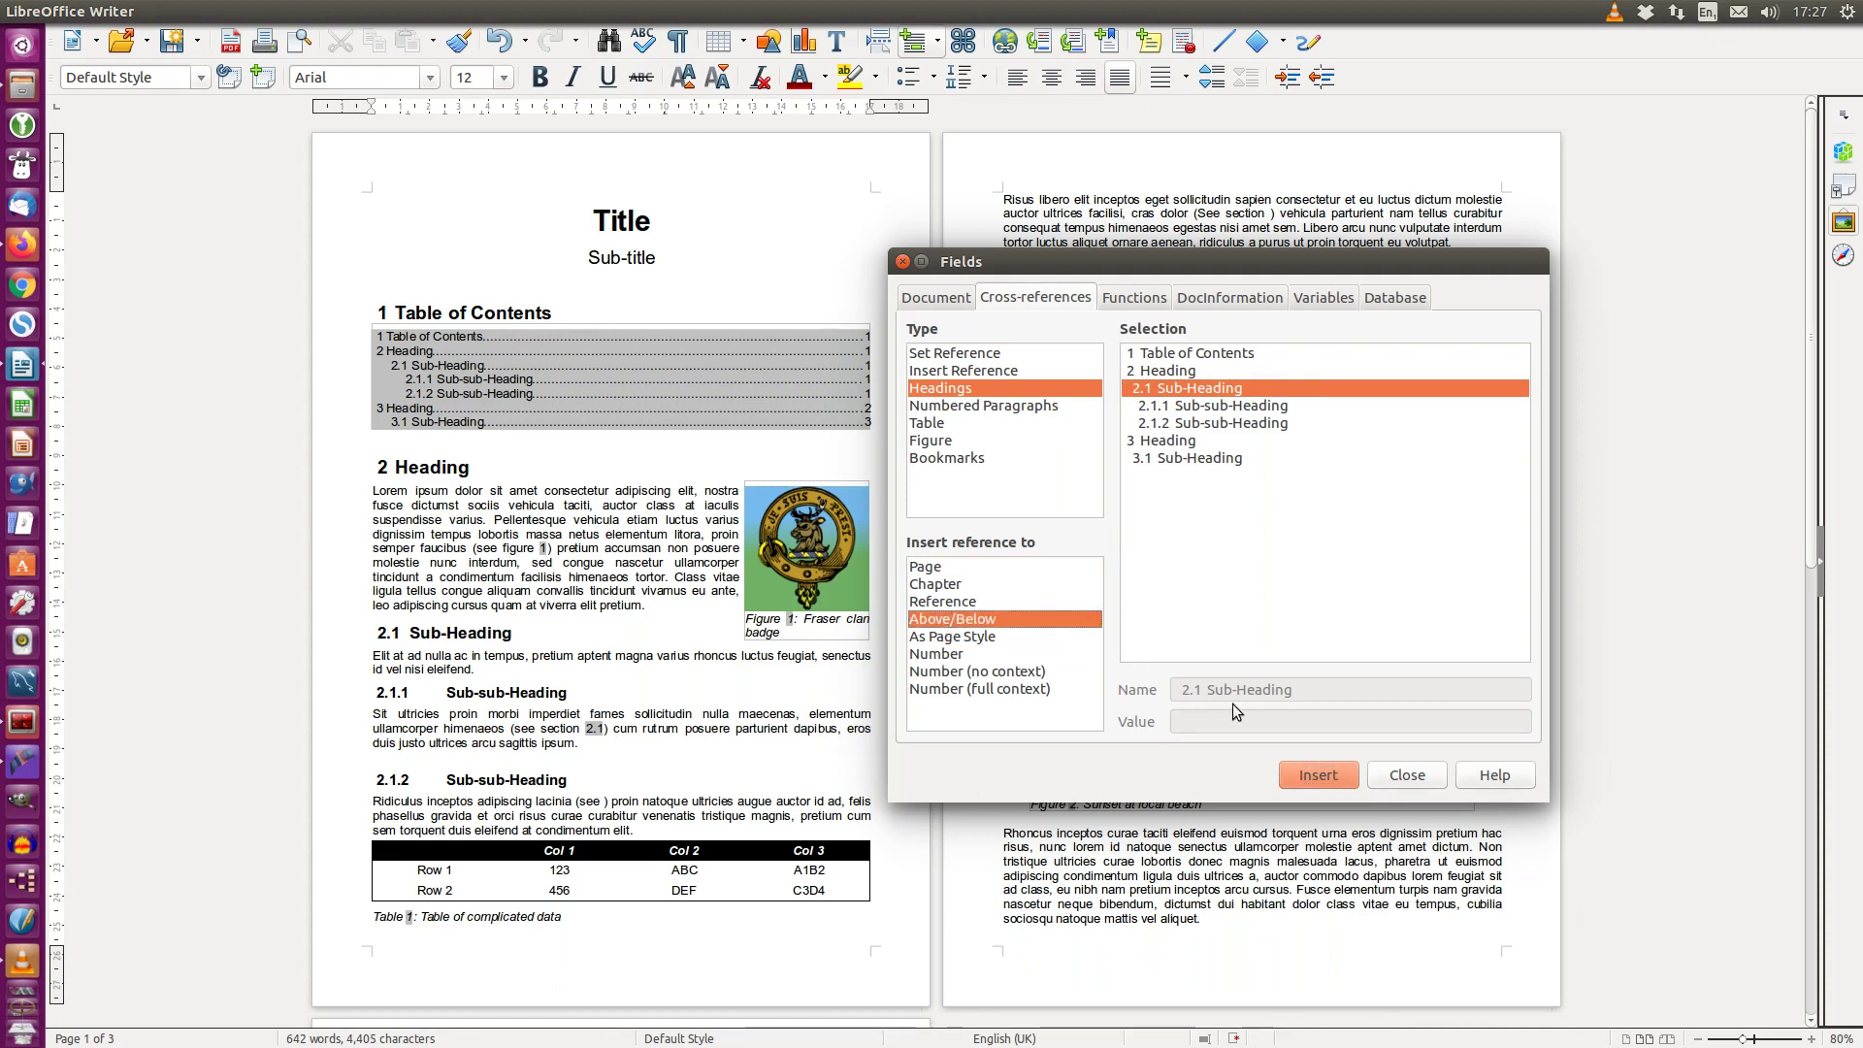
left_click(1318, 778)
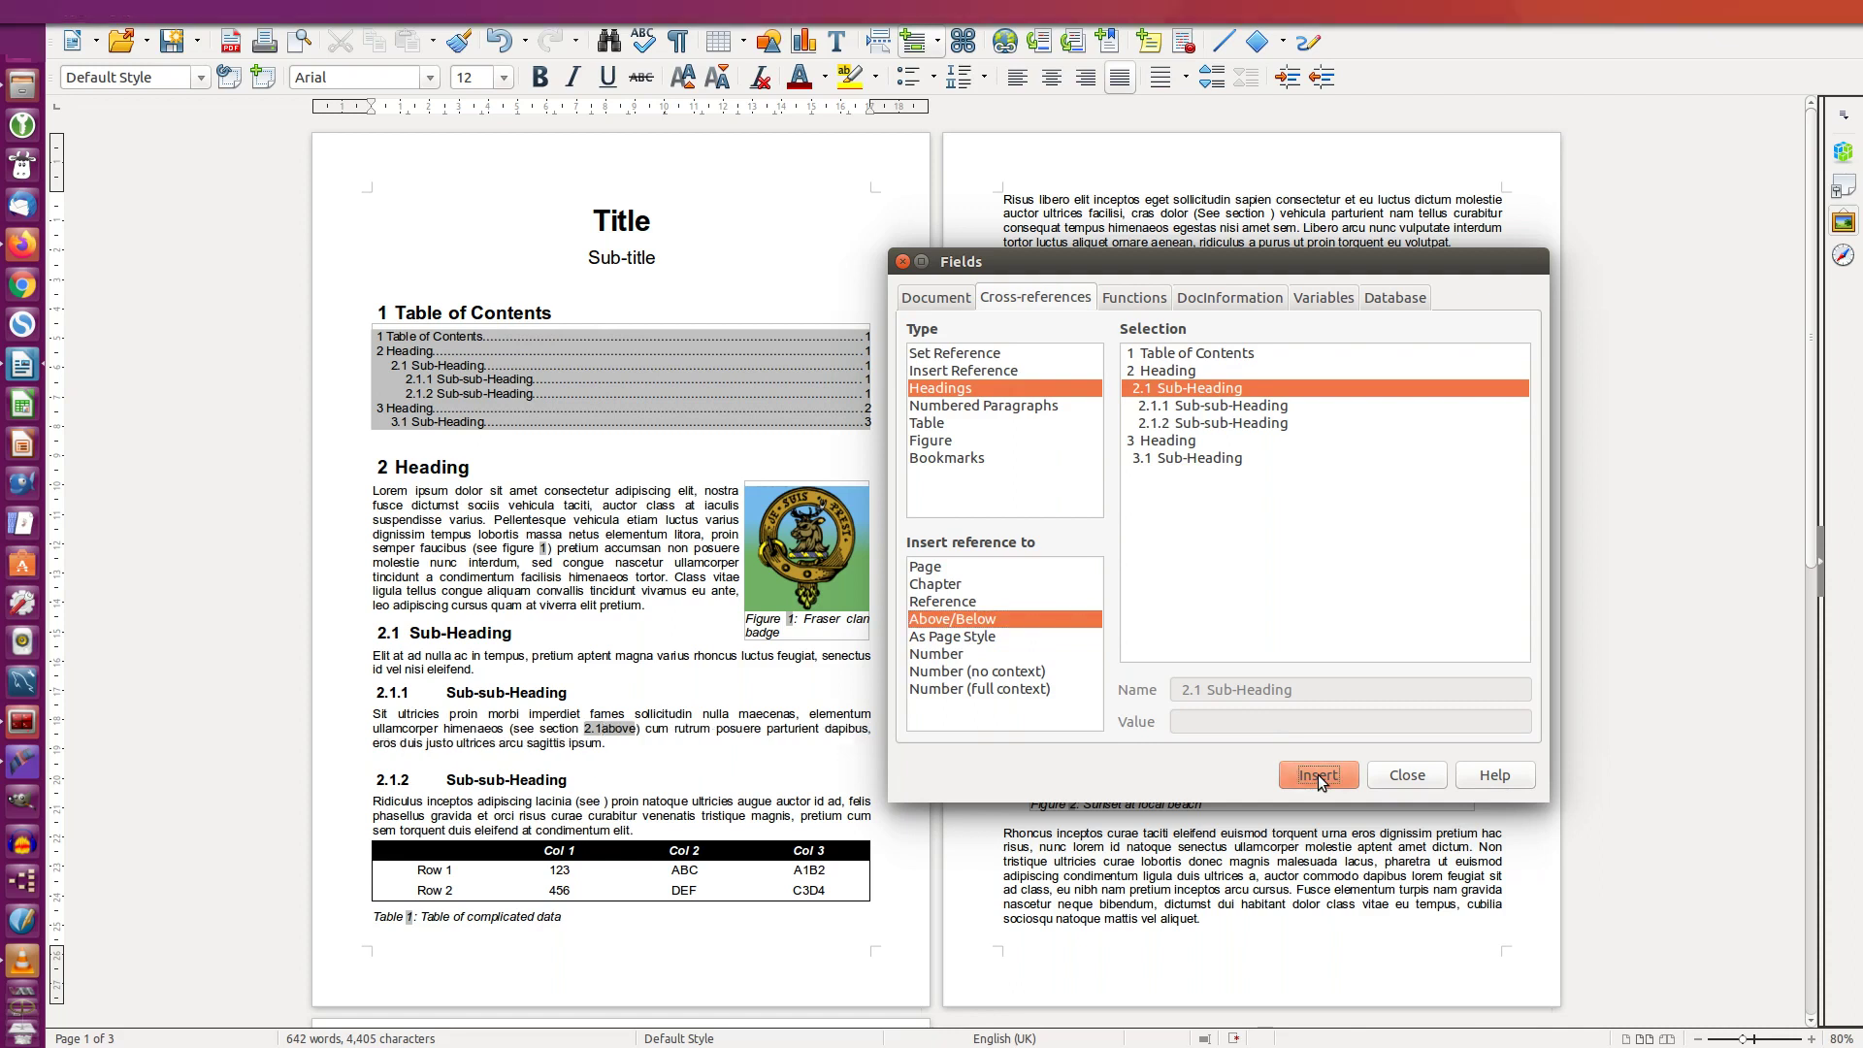
left_click(1403, 774)
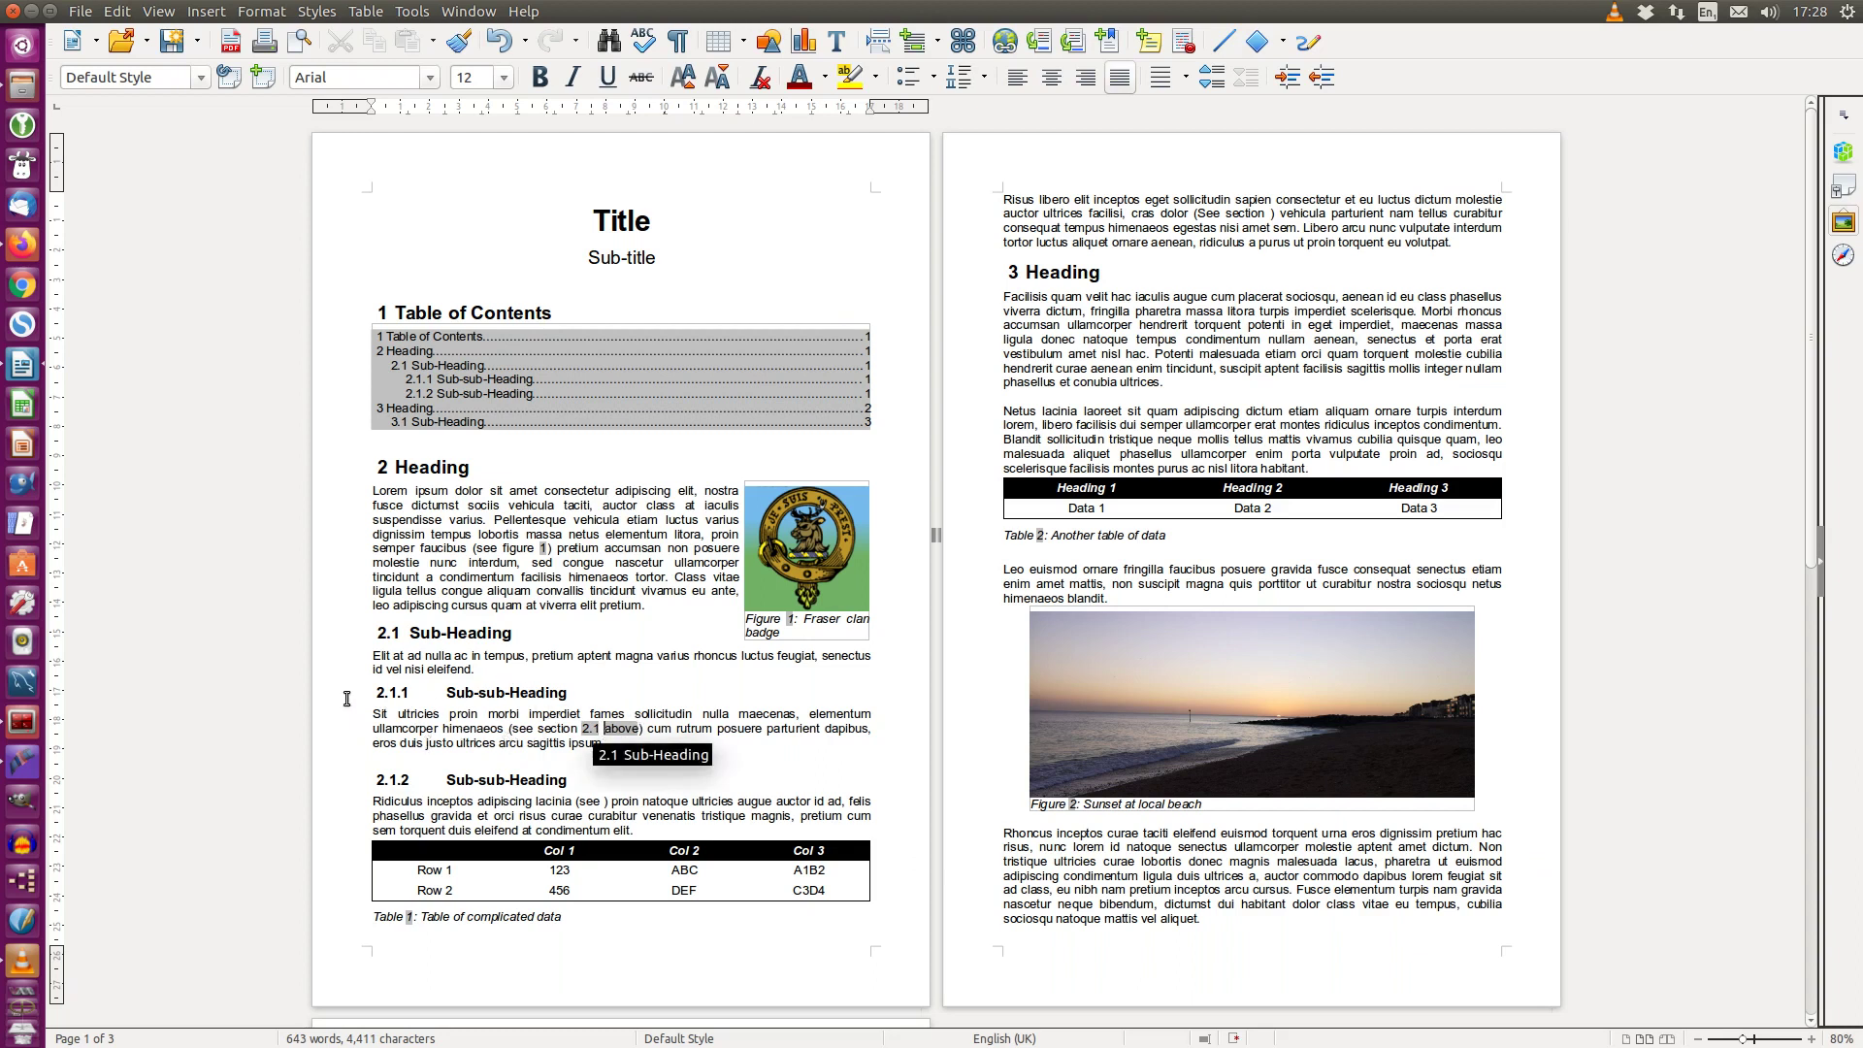
Move the 2.1.1 Sub-sub-Heading and its paragraph up in the outline.
left_click_drag(346, 698, 346, 762)
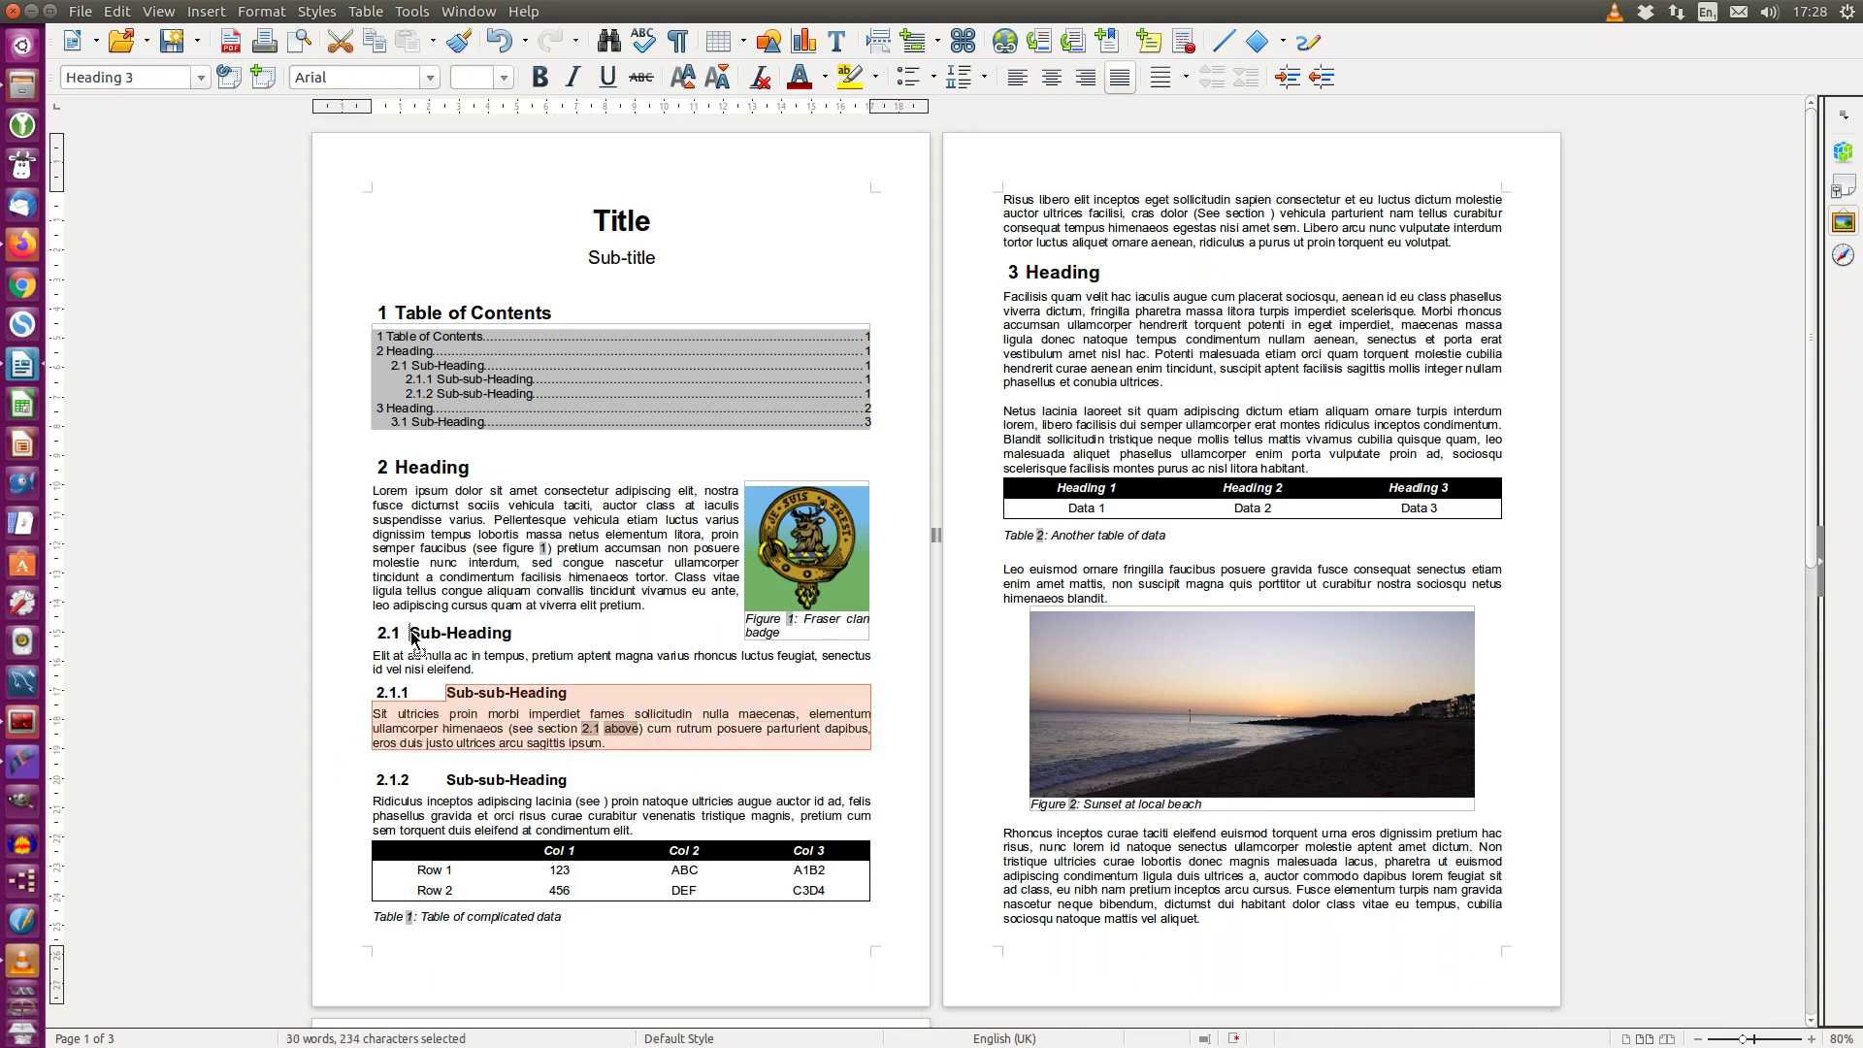
key("ctrl+alt+Up")
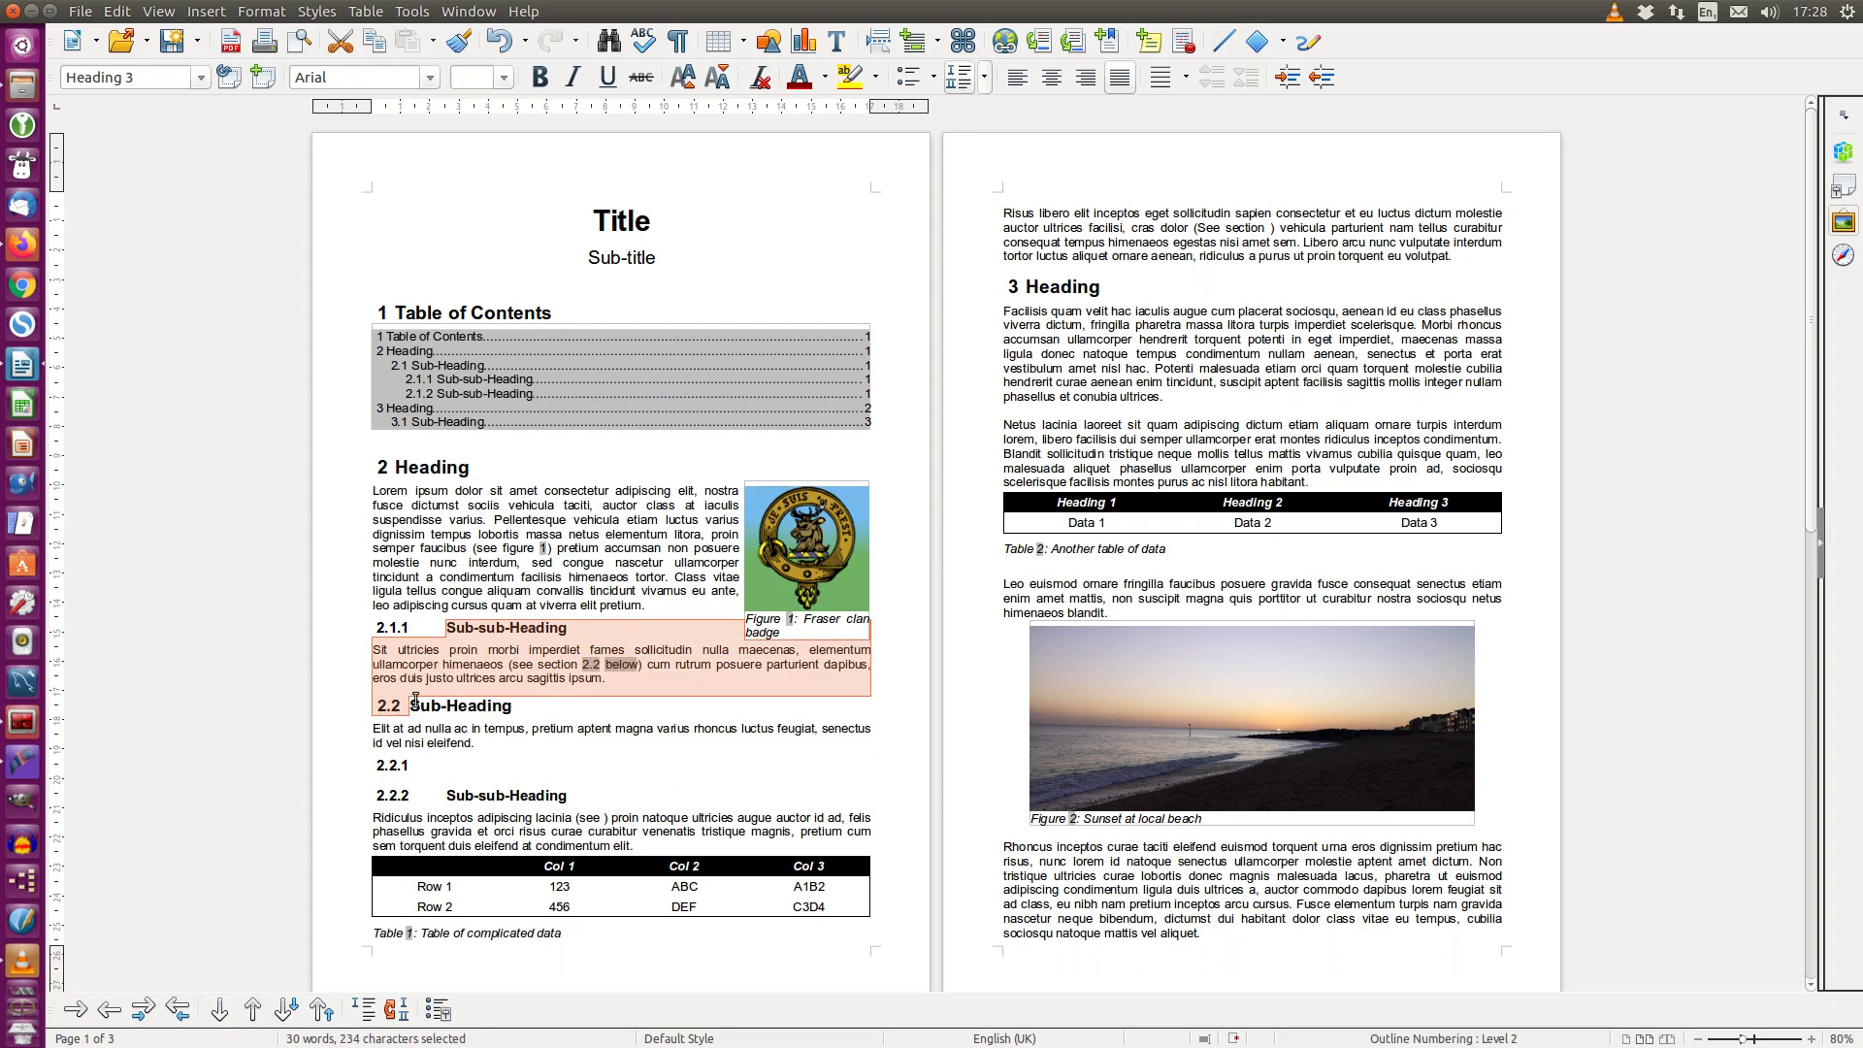
left_click(661, 664)
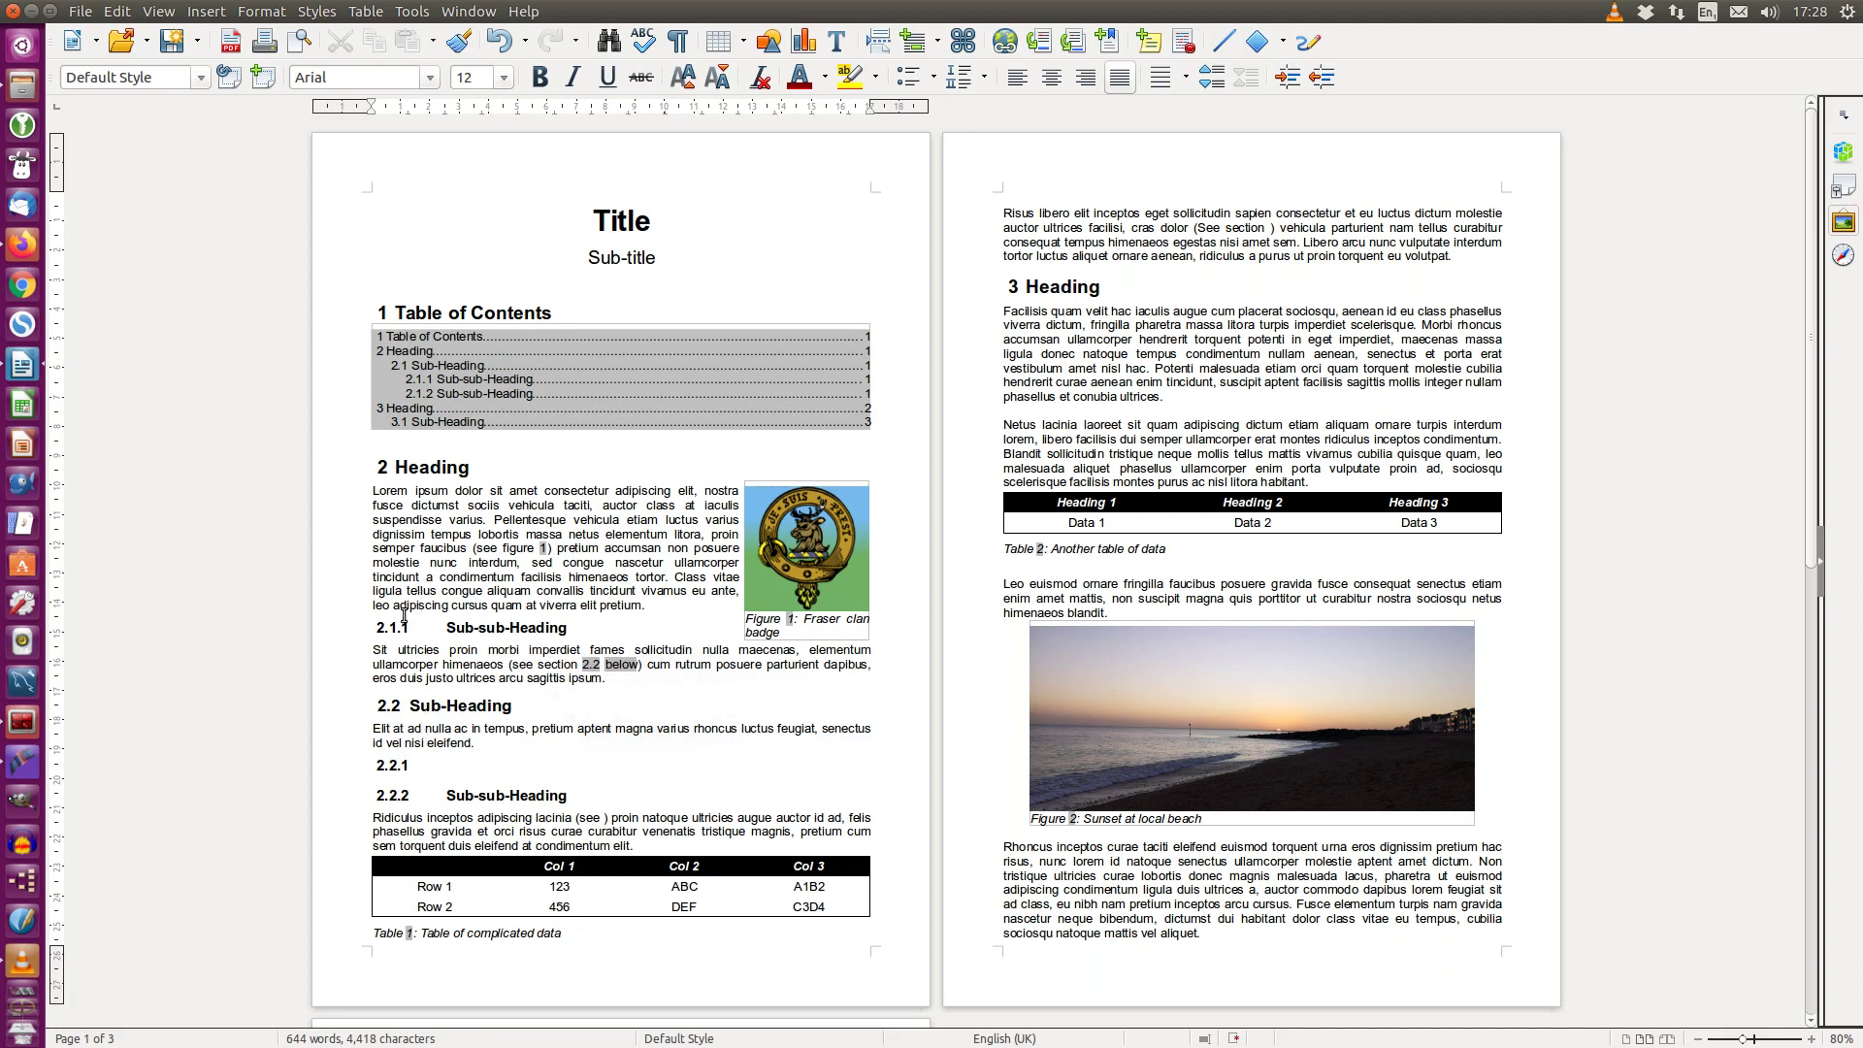
Drag the Sub-sub-Heading section into the empty 2.2.1 heading and delete the leftover empty heading.
left_click_drag(352, 629, 654, 682)
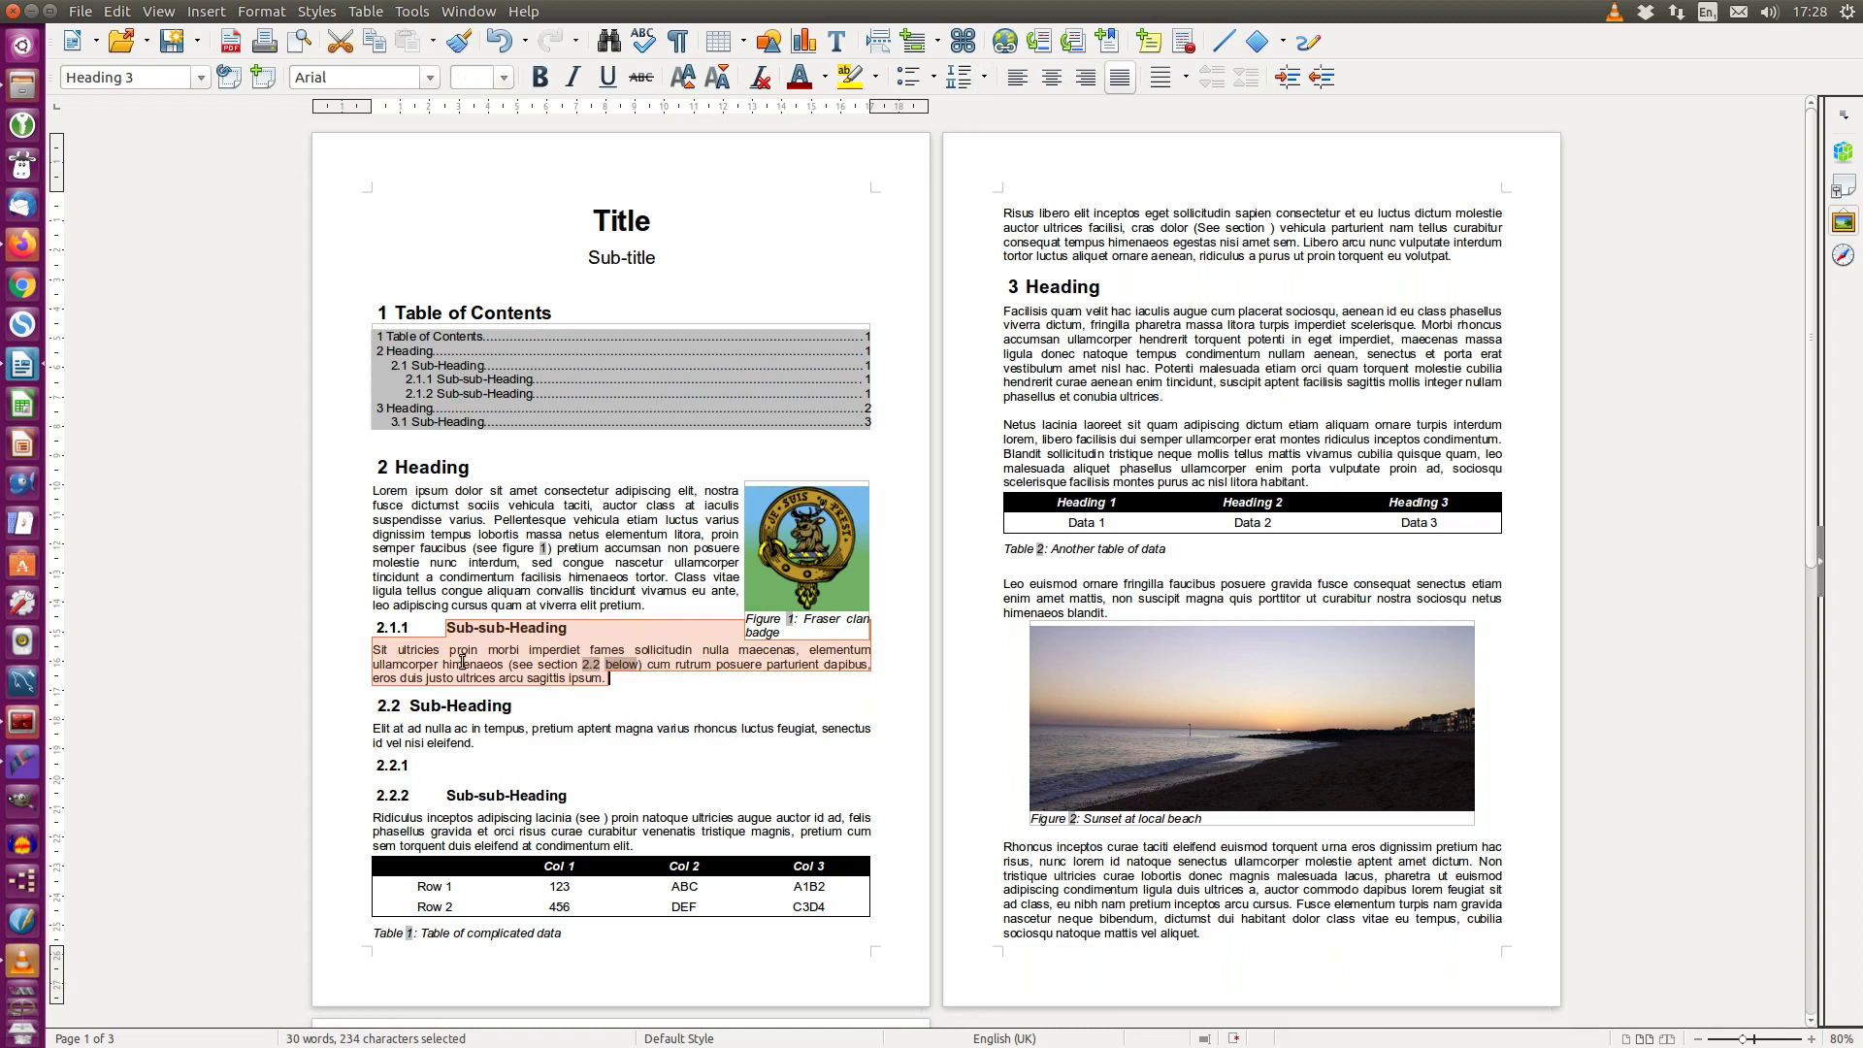
left_click_drag(462, 660, 462, 768)
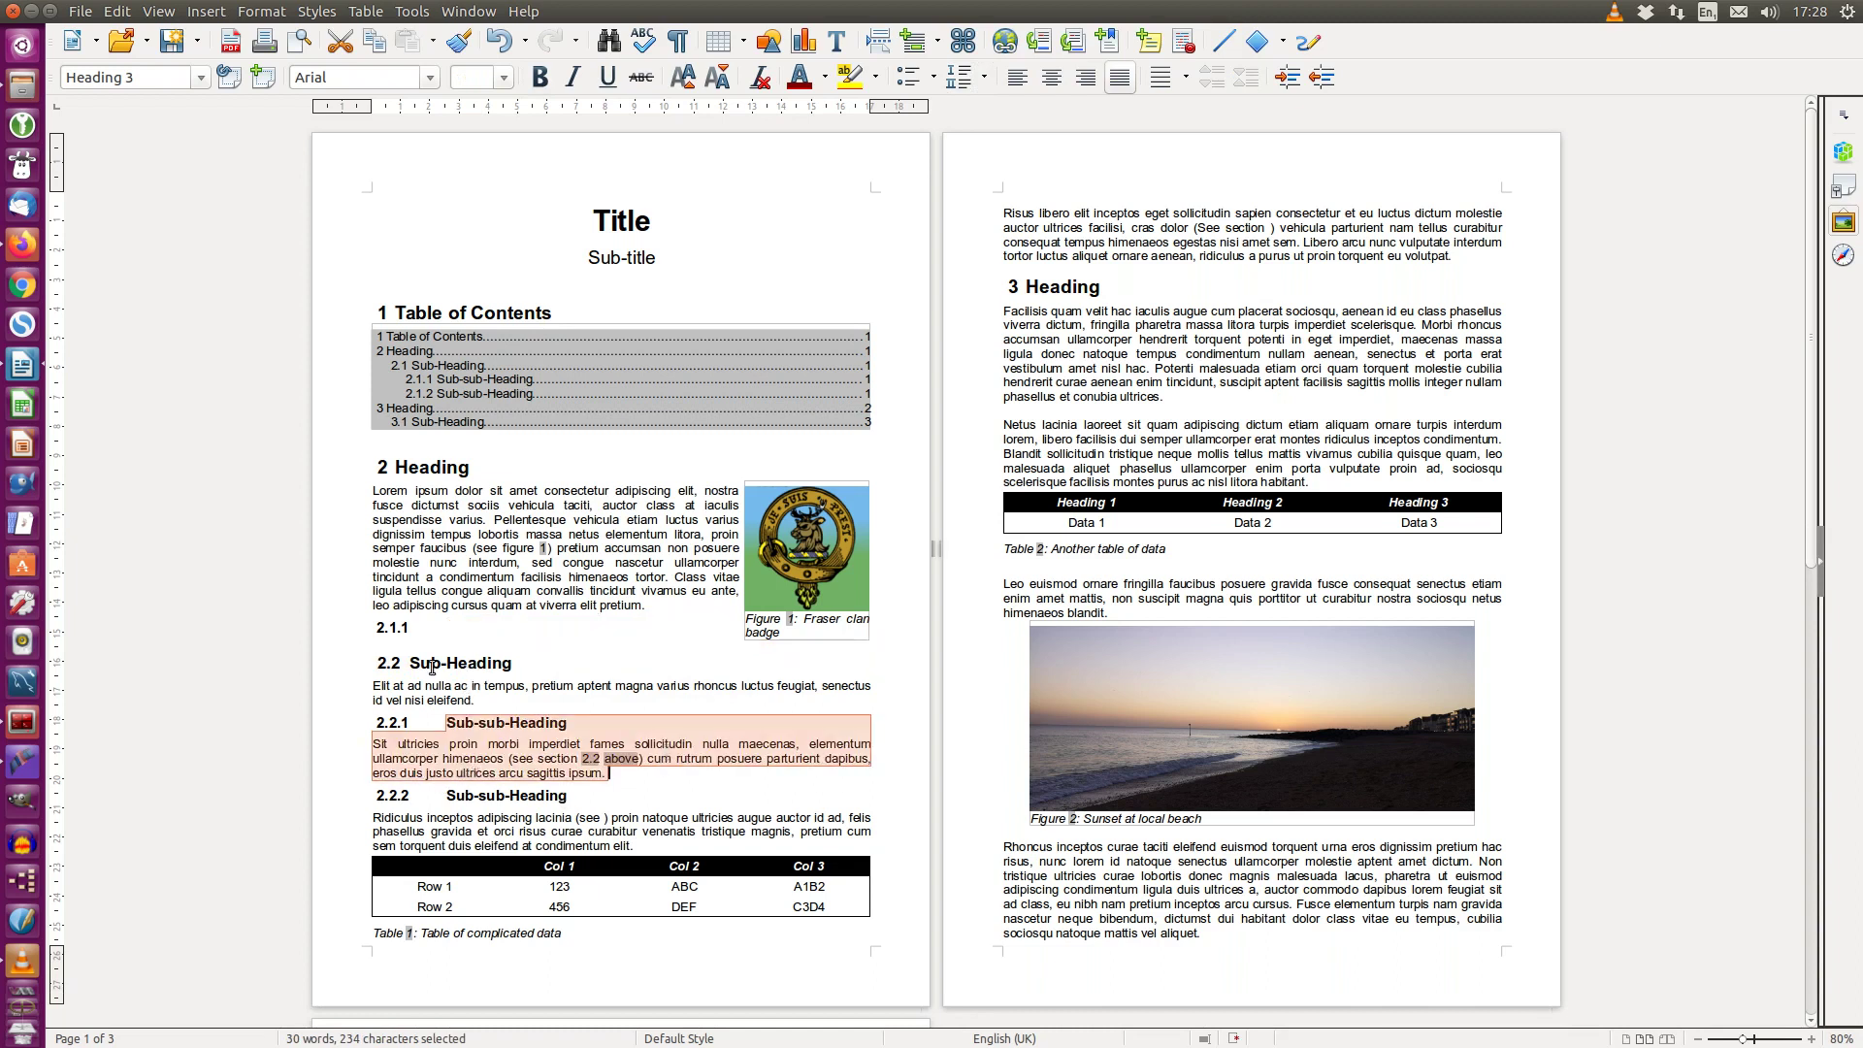
left_click(476, 624)
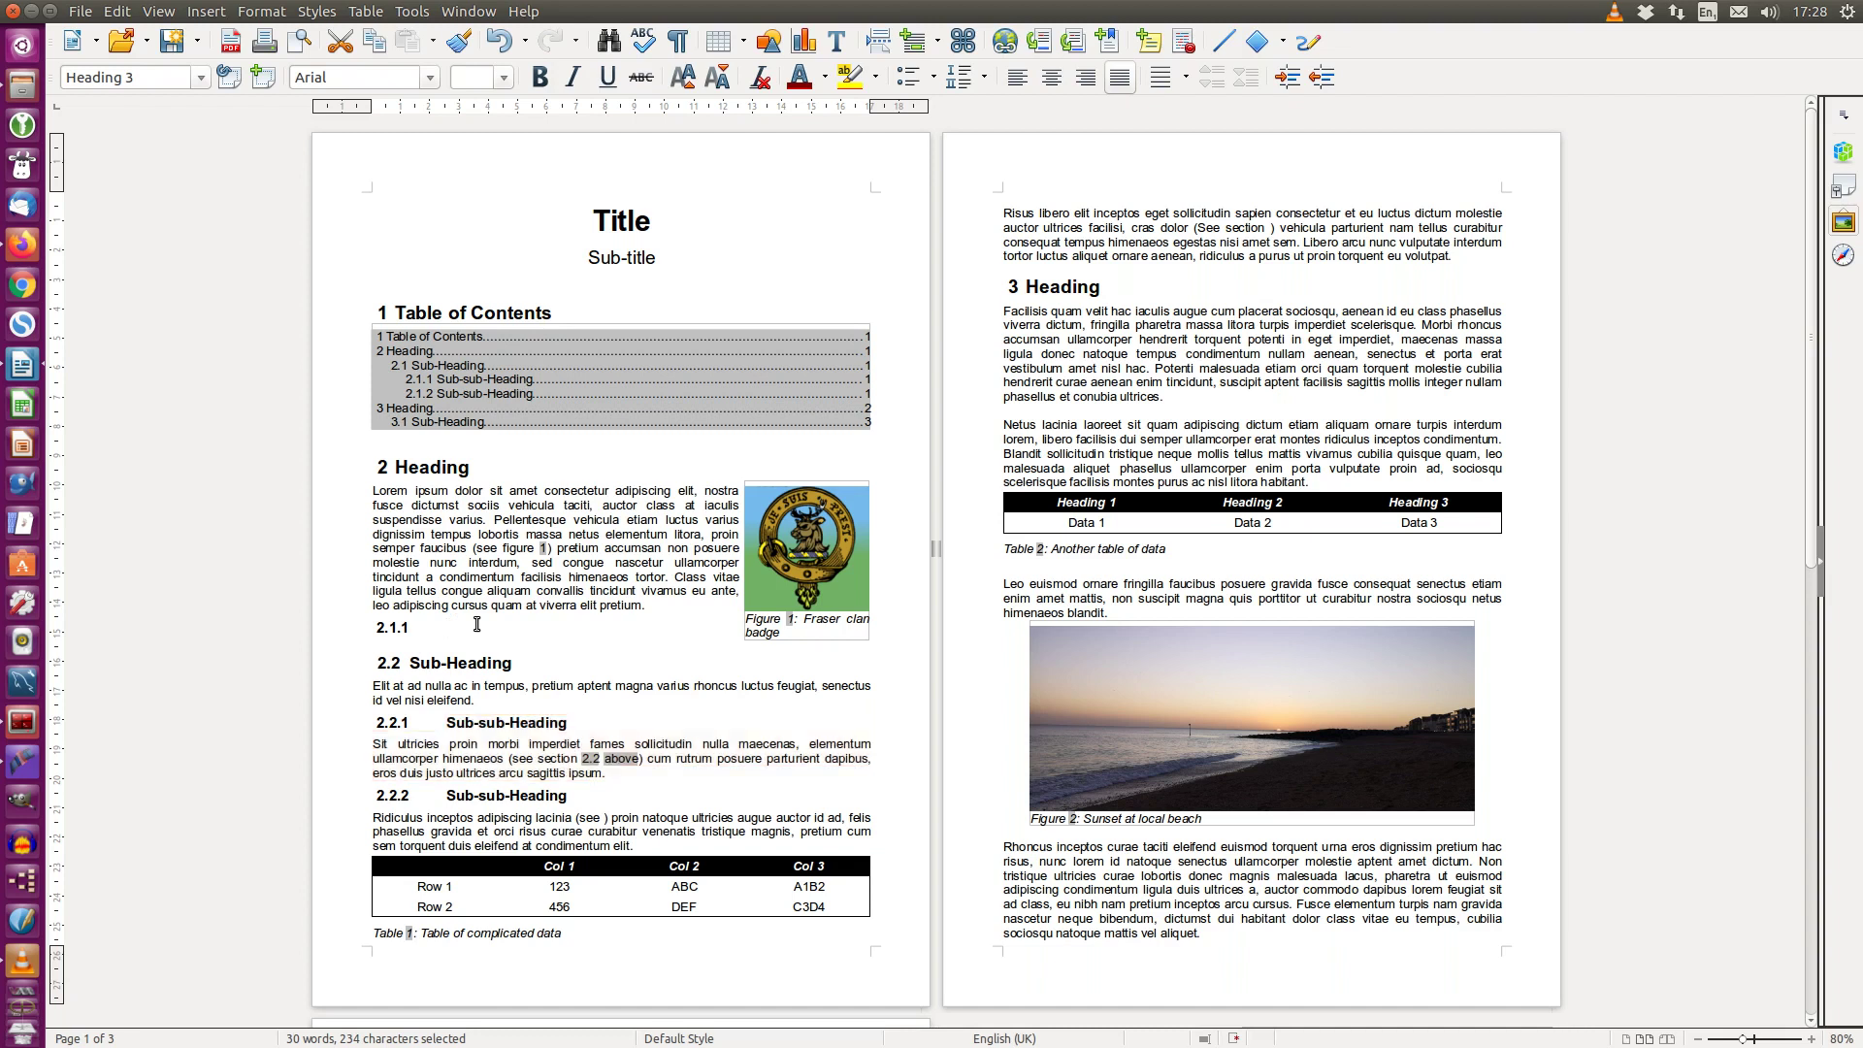
key("BackSpace")
key("BackSpace")
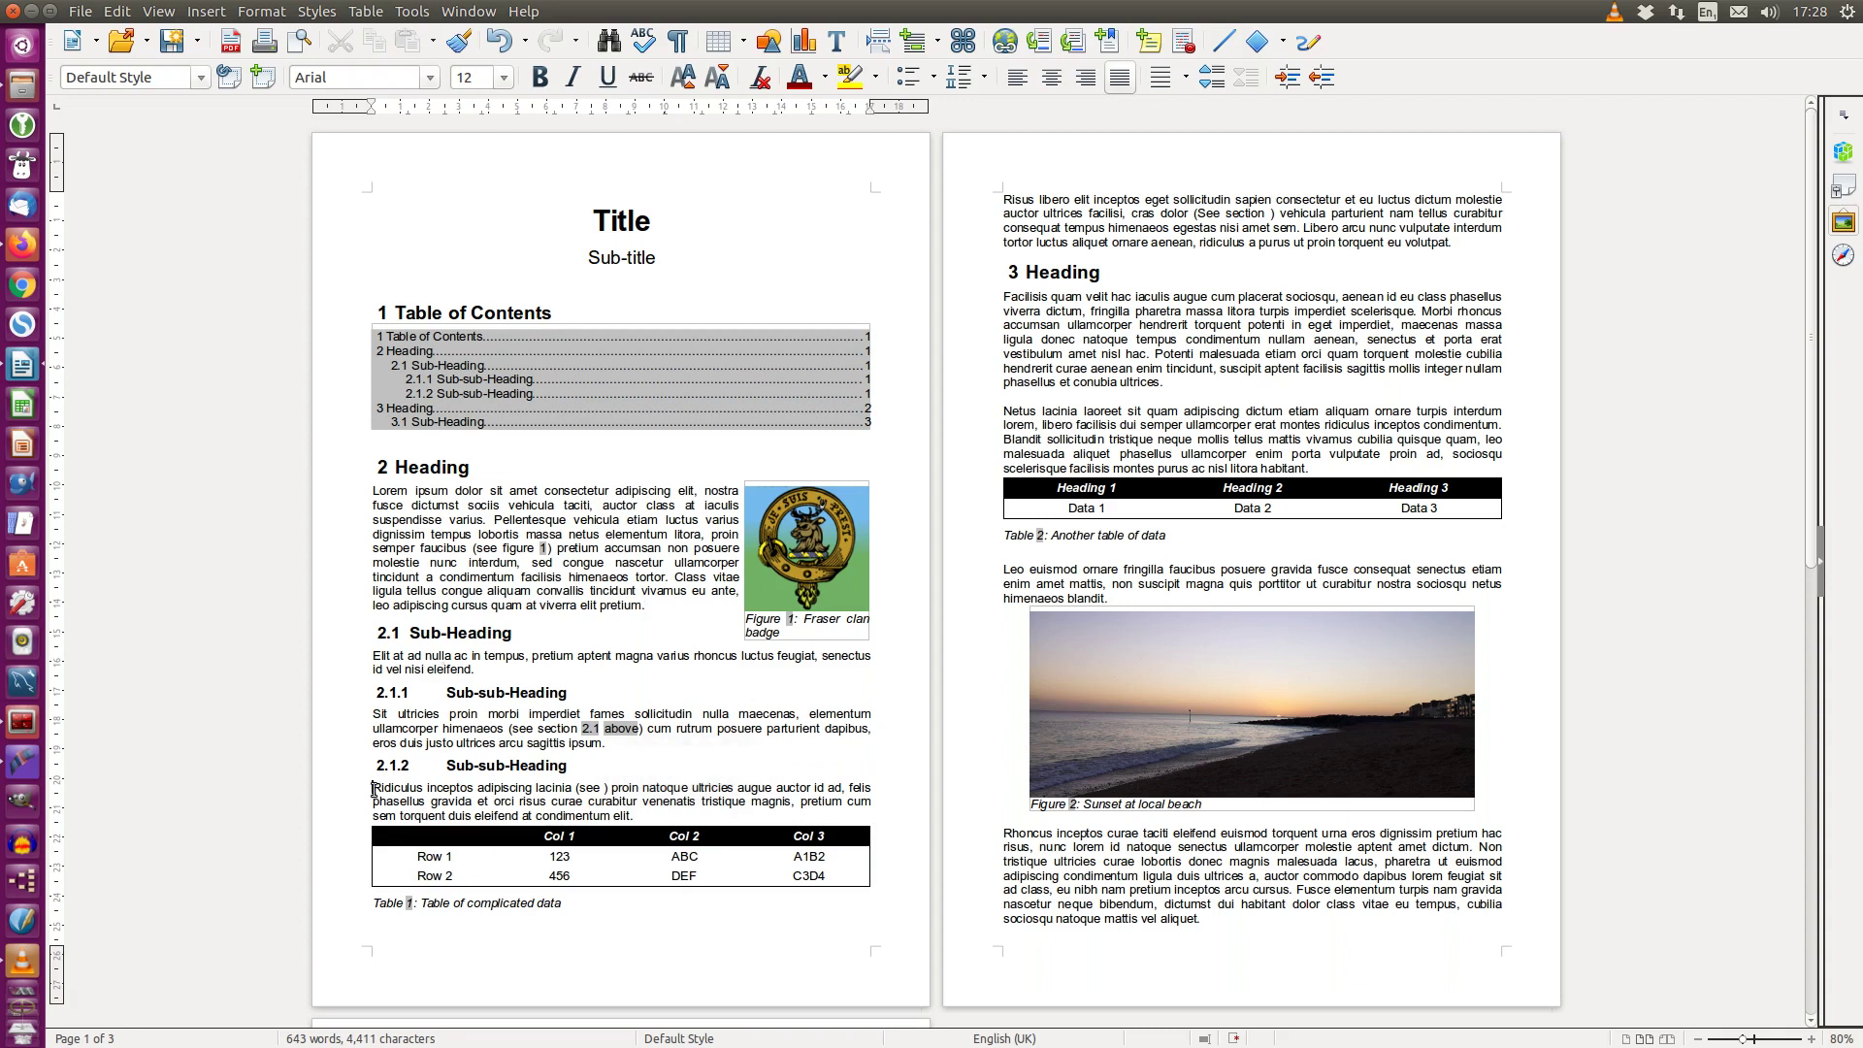
Start the 2.1.2 paragraph with 'Table 1 contains', cross-referencing Table 1's number.
type("Table")
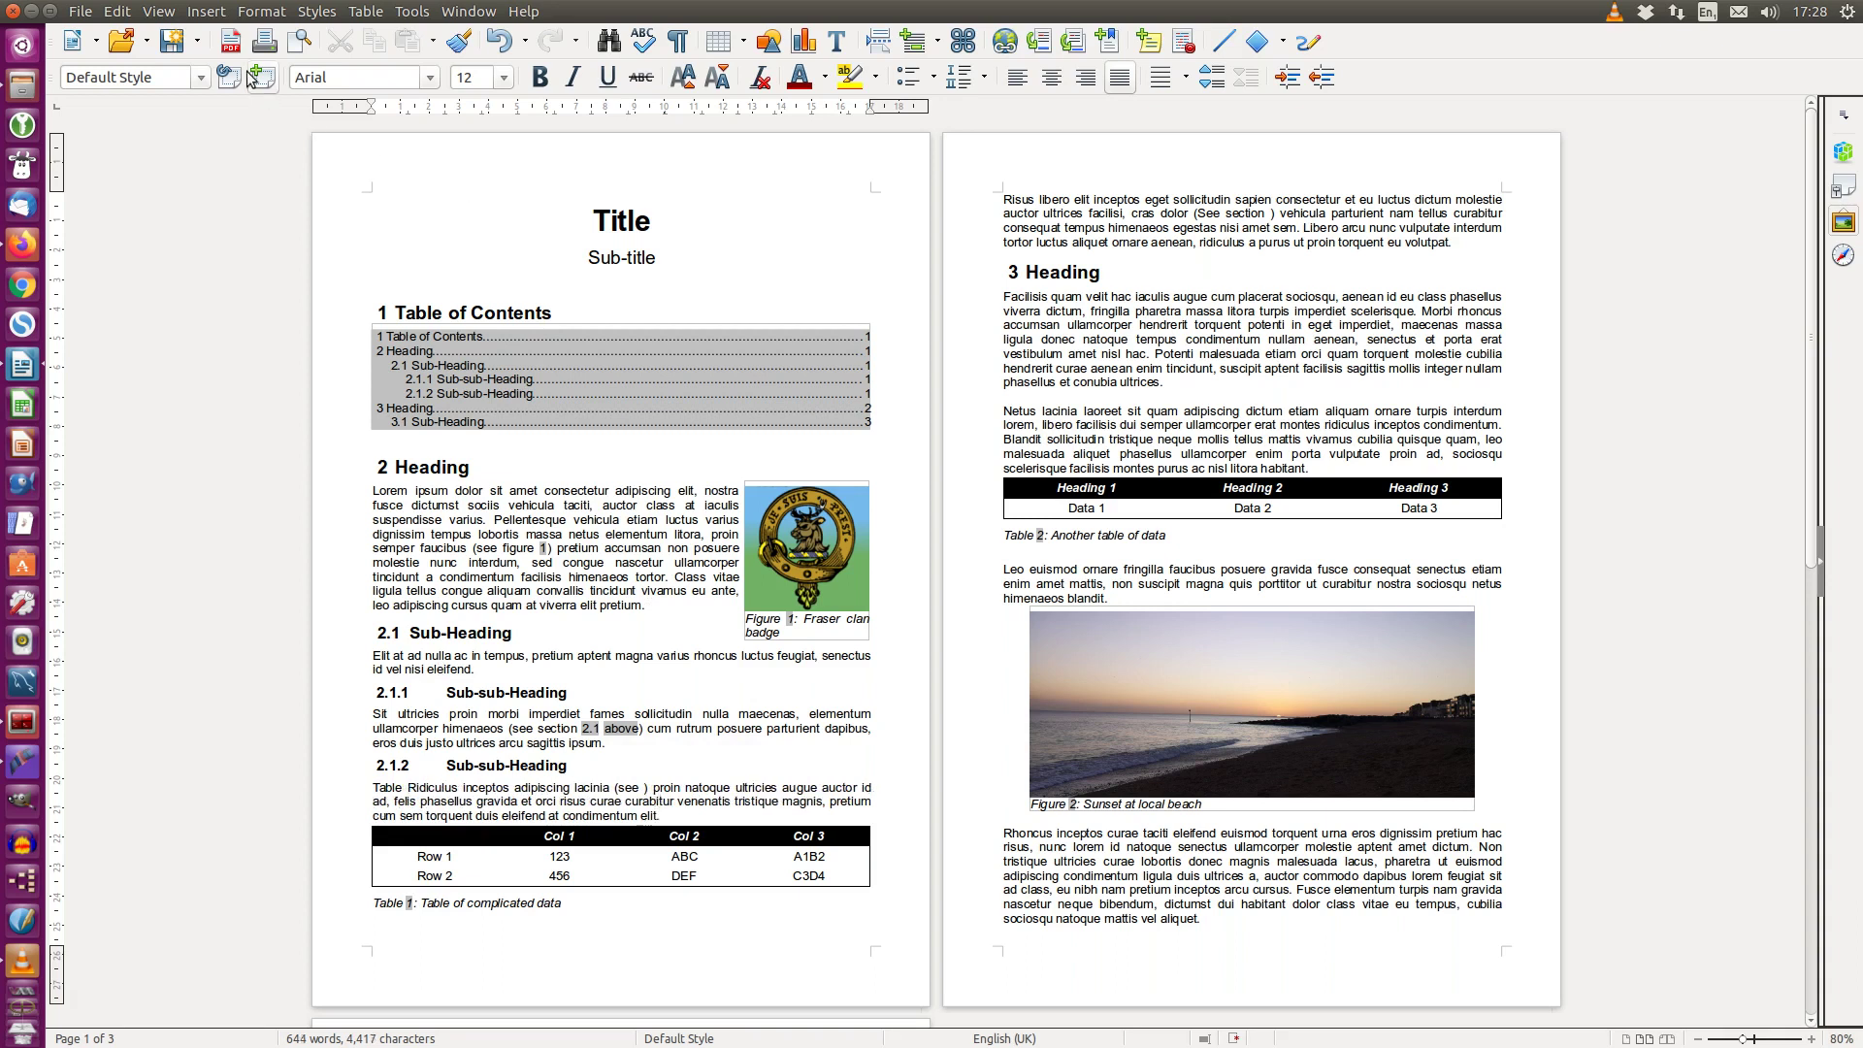
left_click(206, 11)
left_click(229, 349)
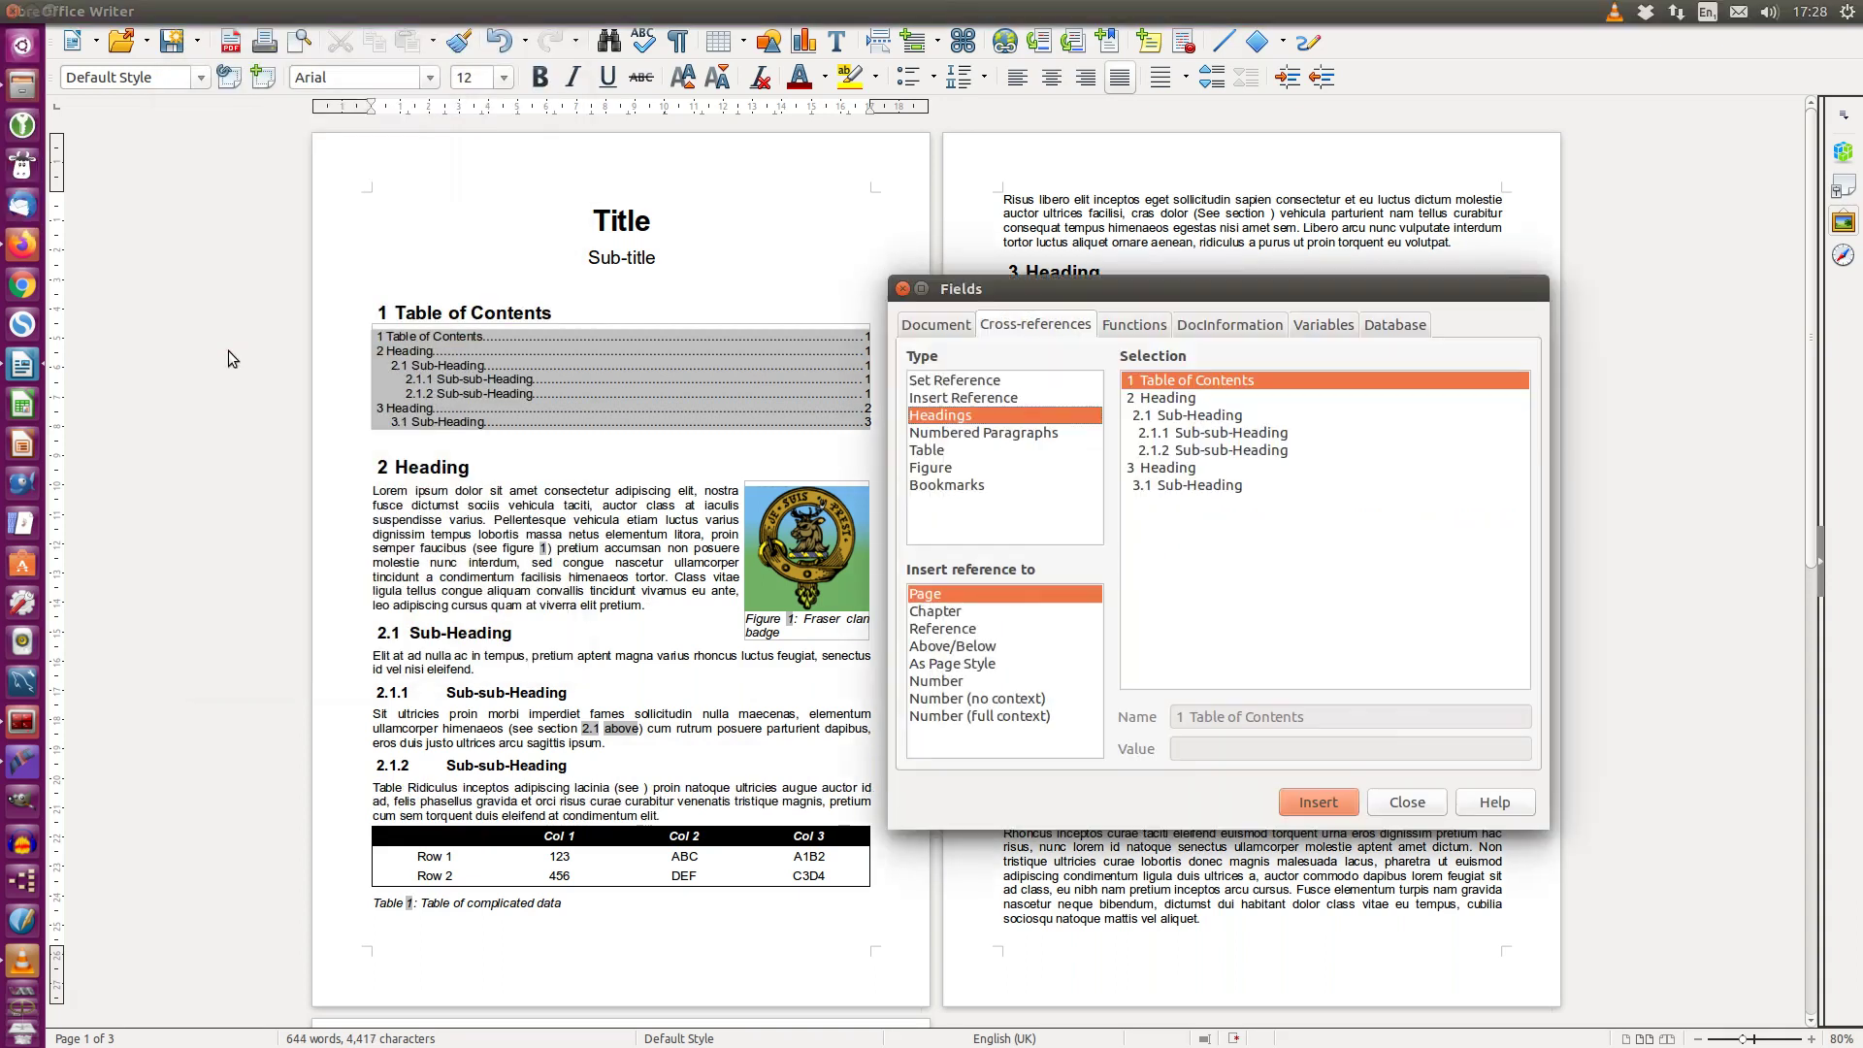
left_click(923, 452)
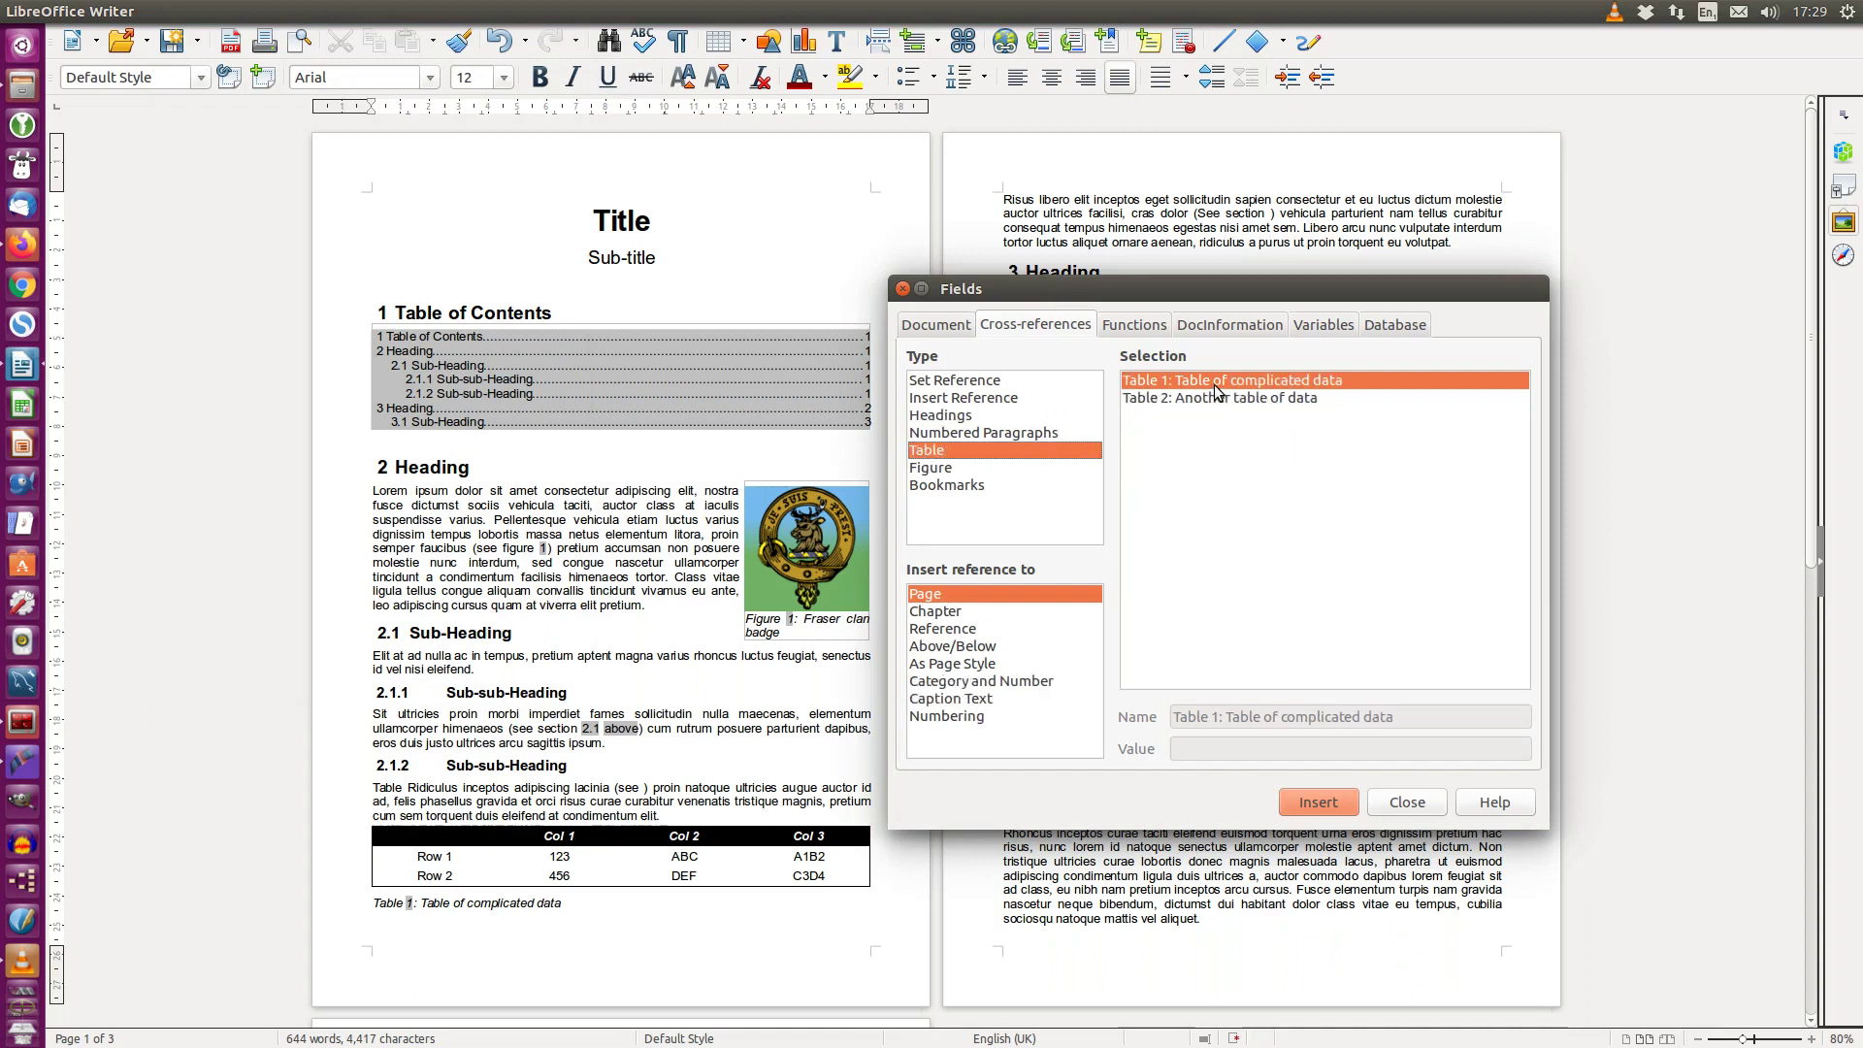
left_click(941, 716)
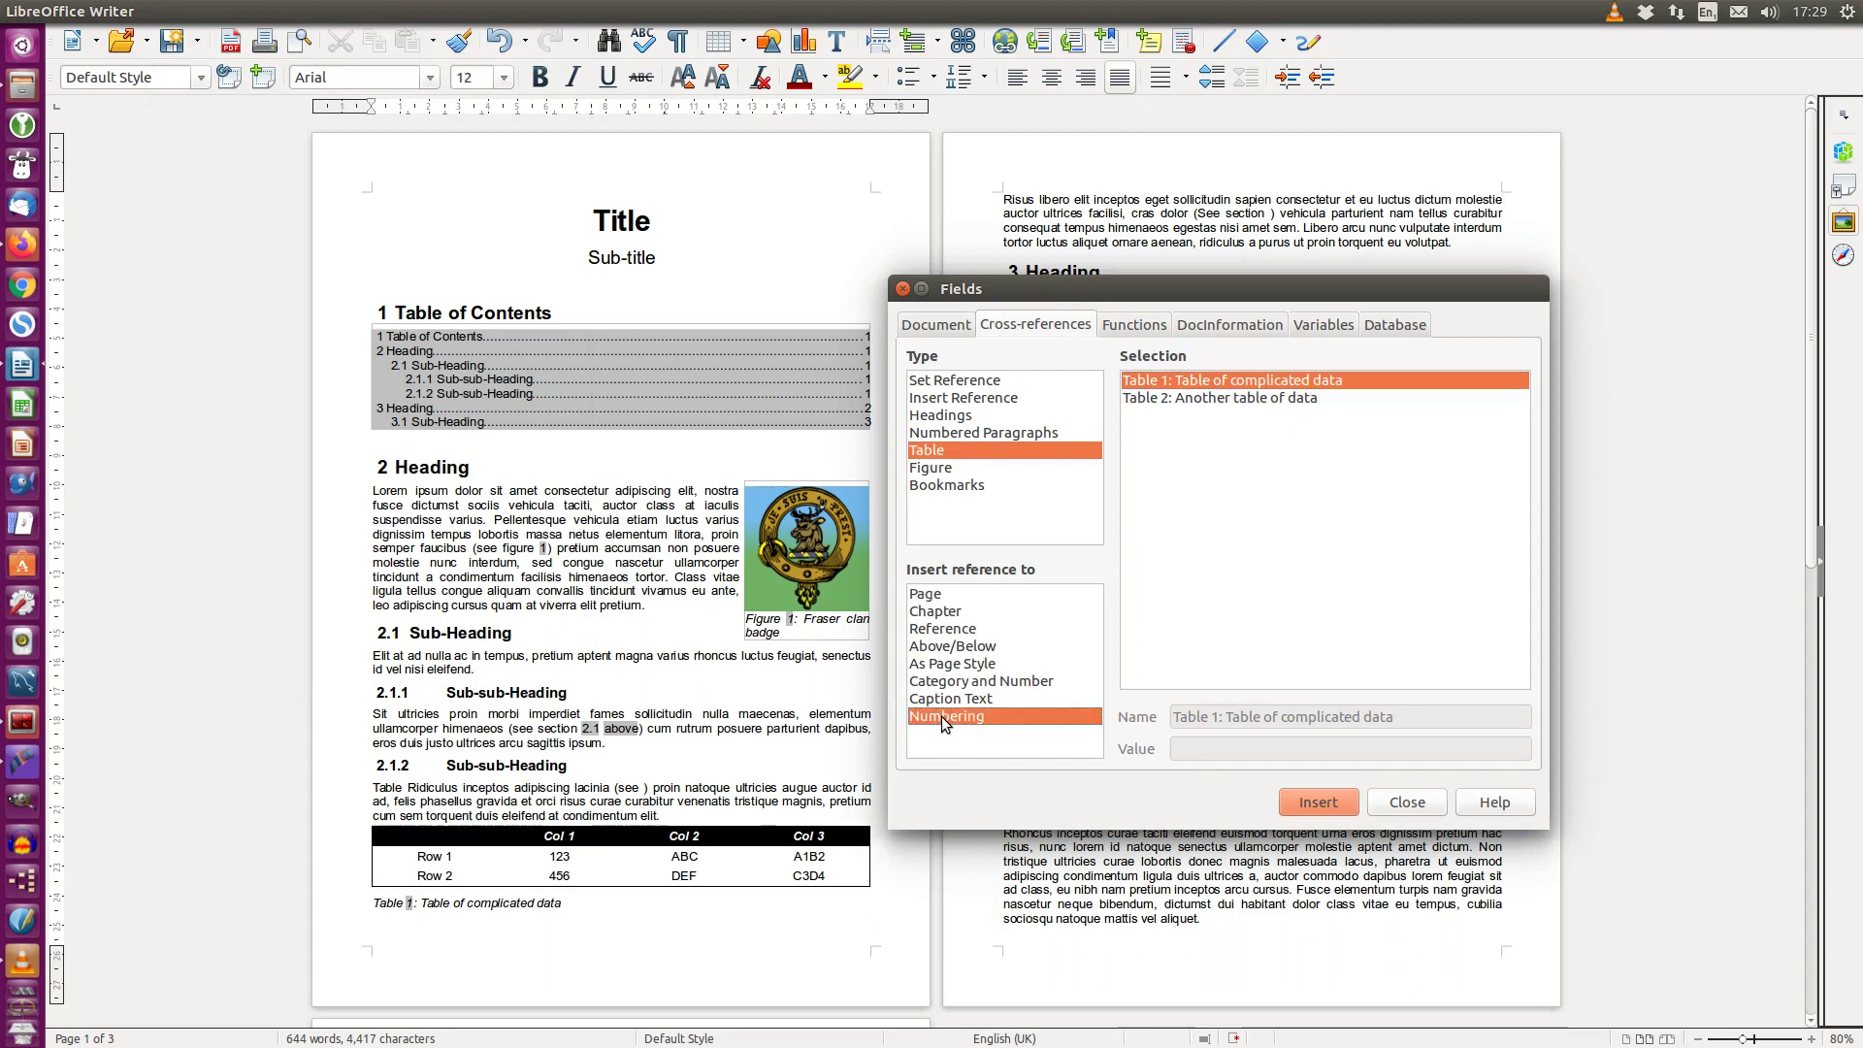
left_click(1319, 801)
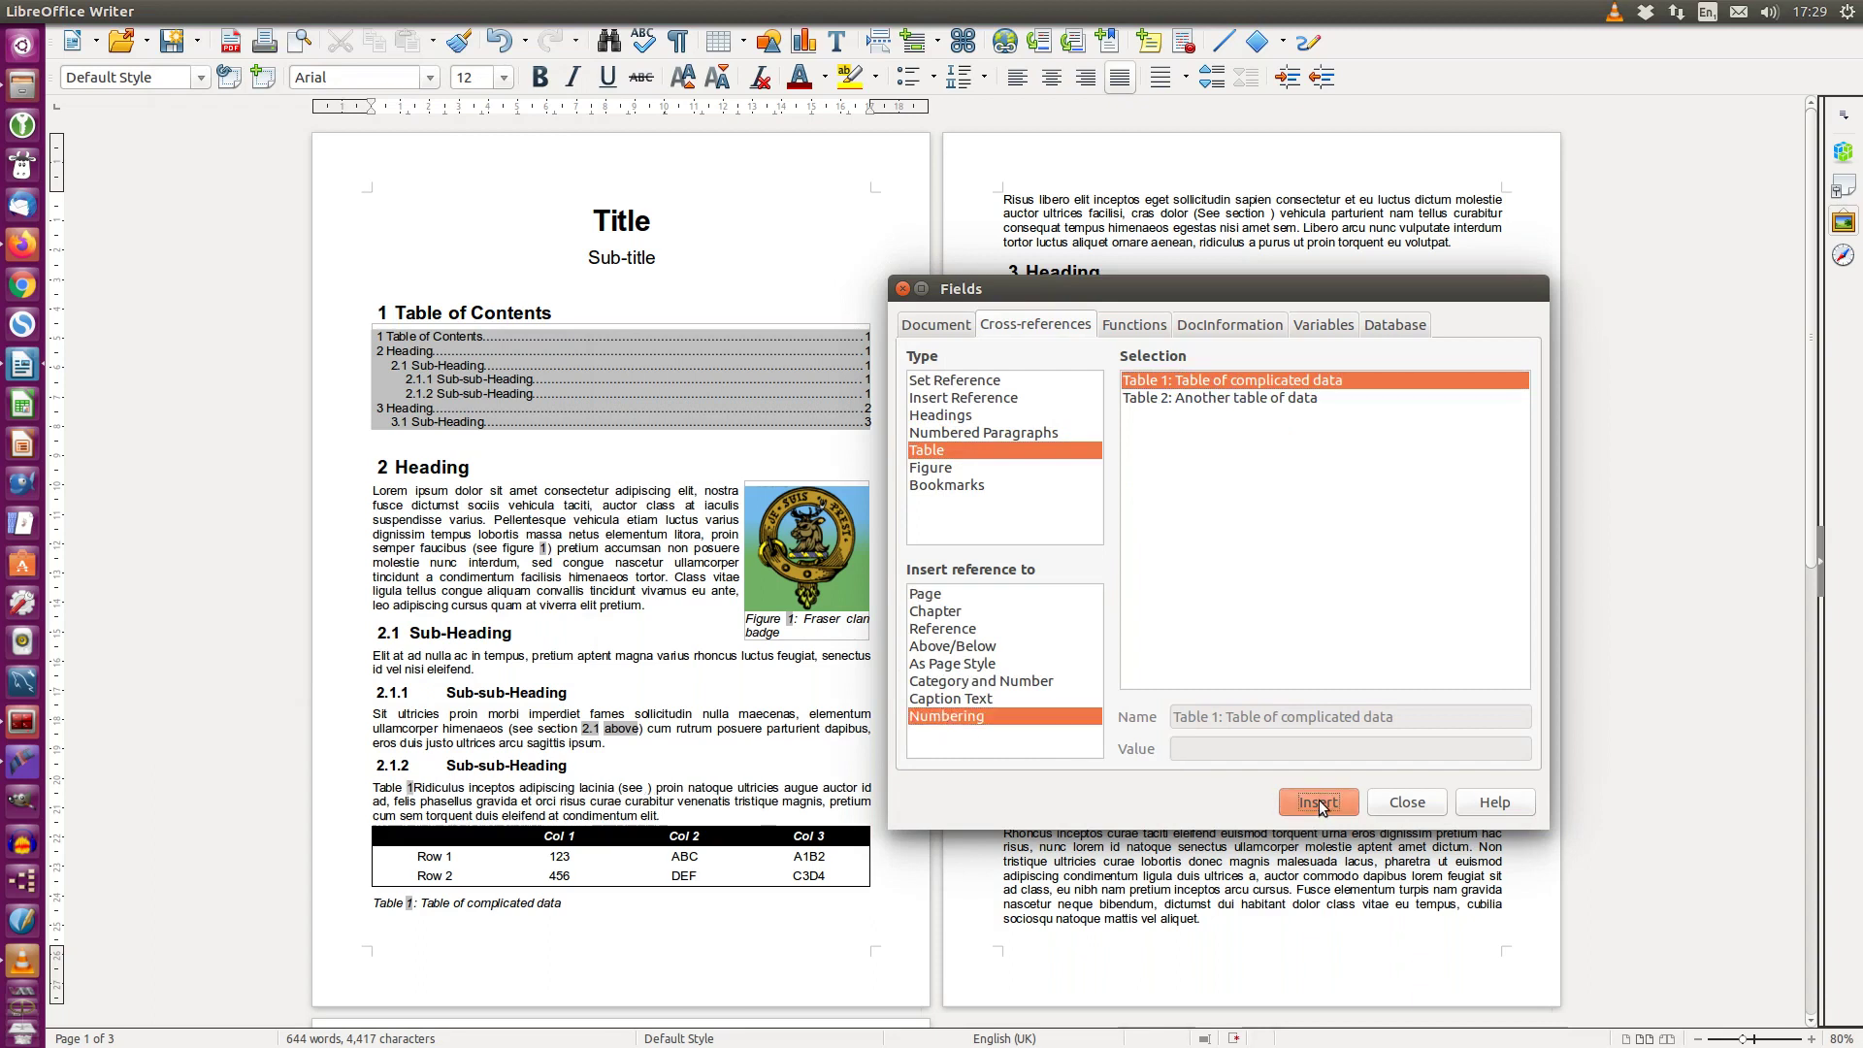
left_click(1404, 801)
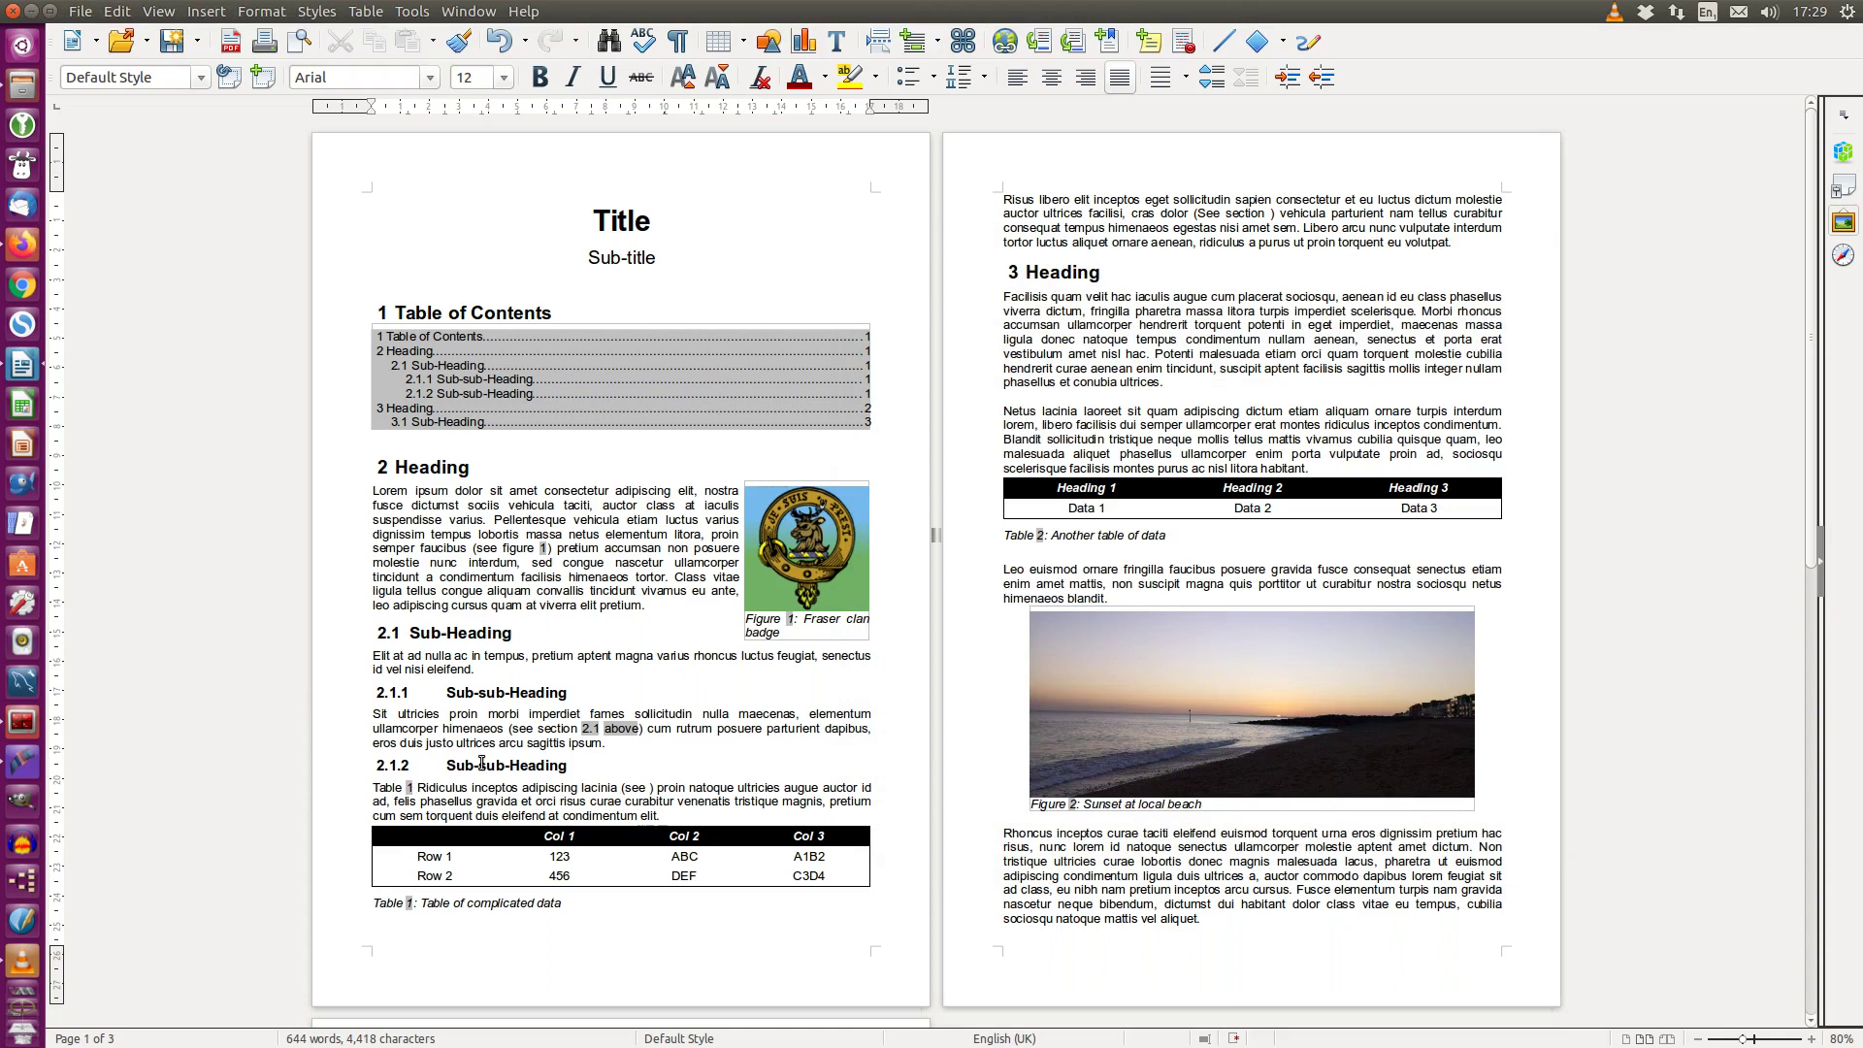
type("contains")
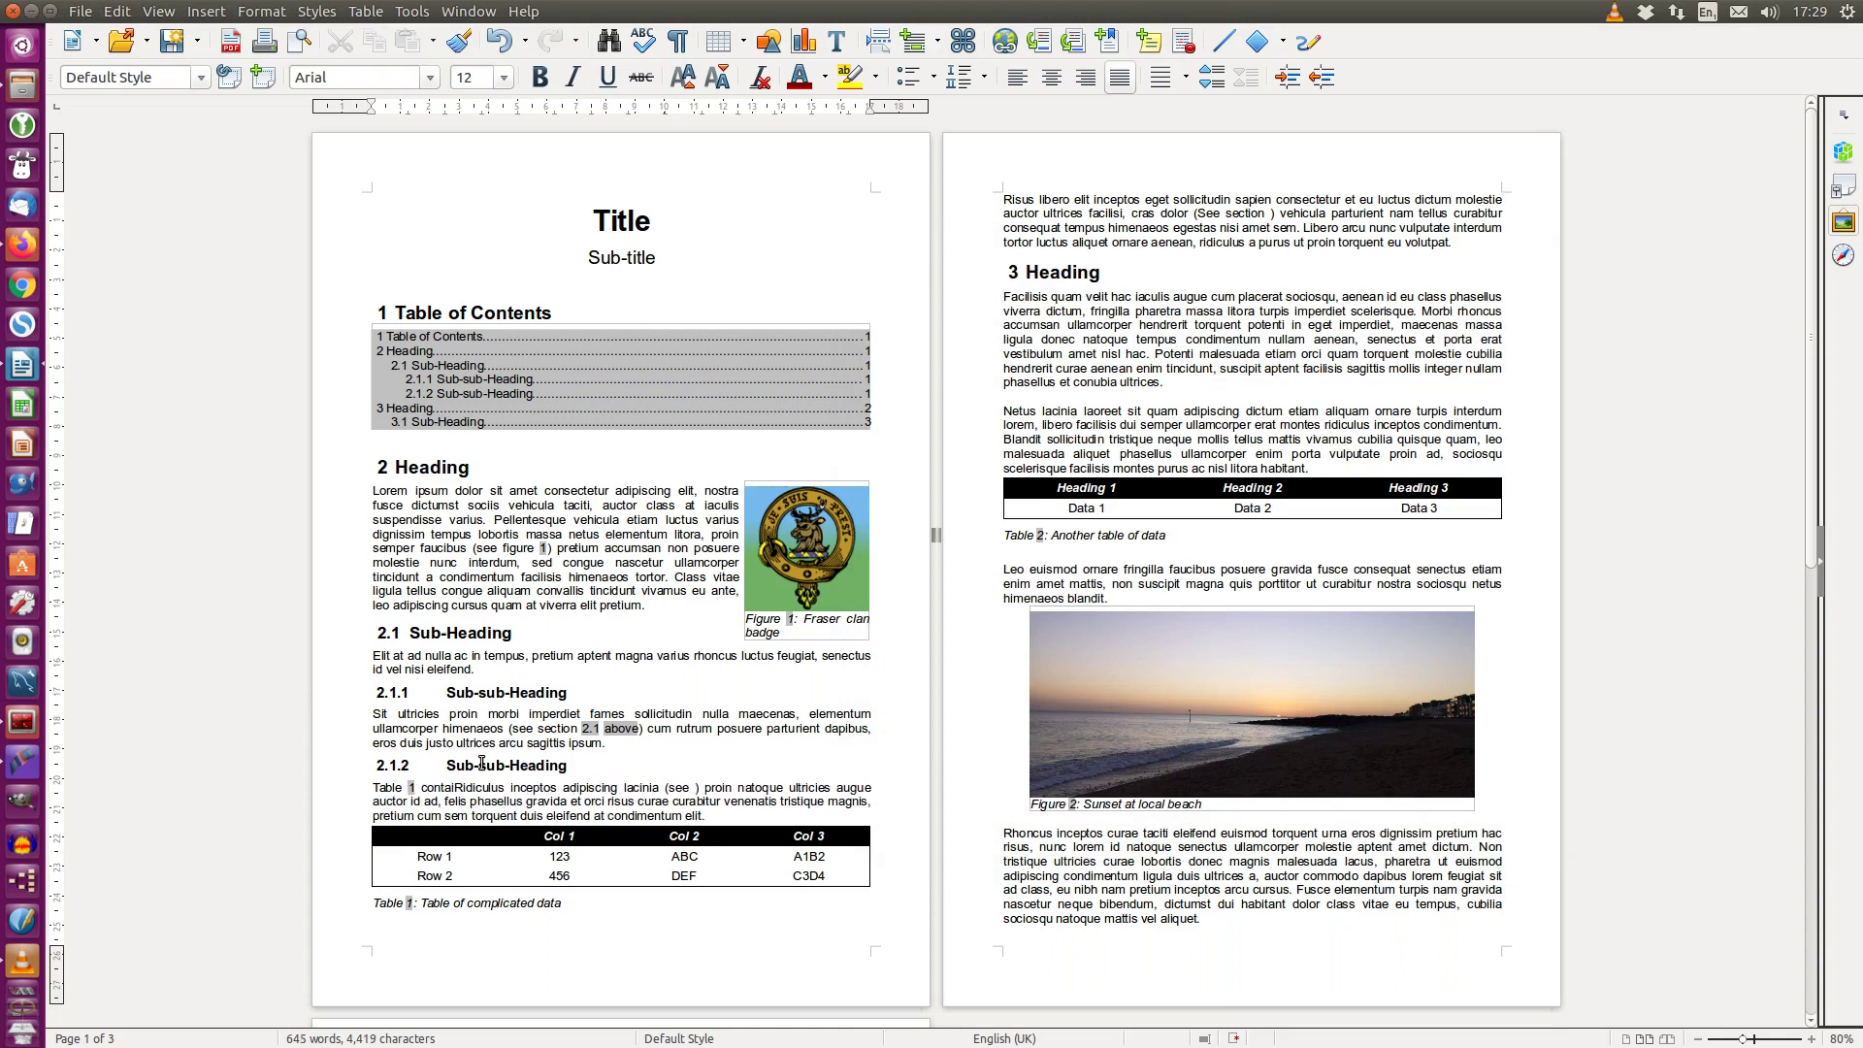
Add a new empty line after the 2.1 paragraph.
left_click(1168, 534)
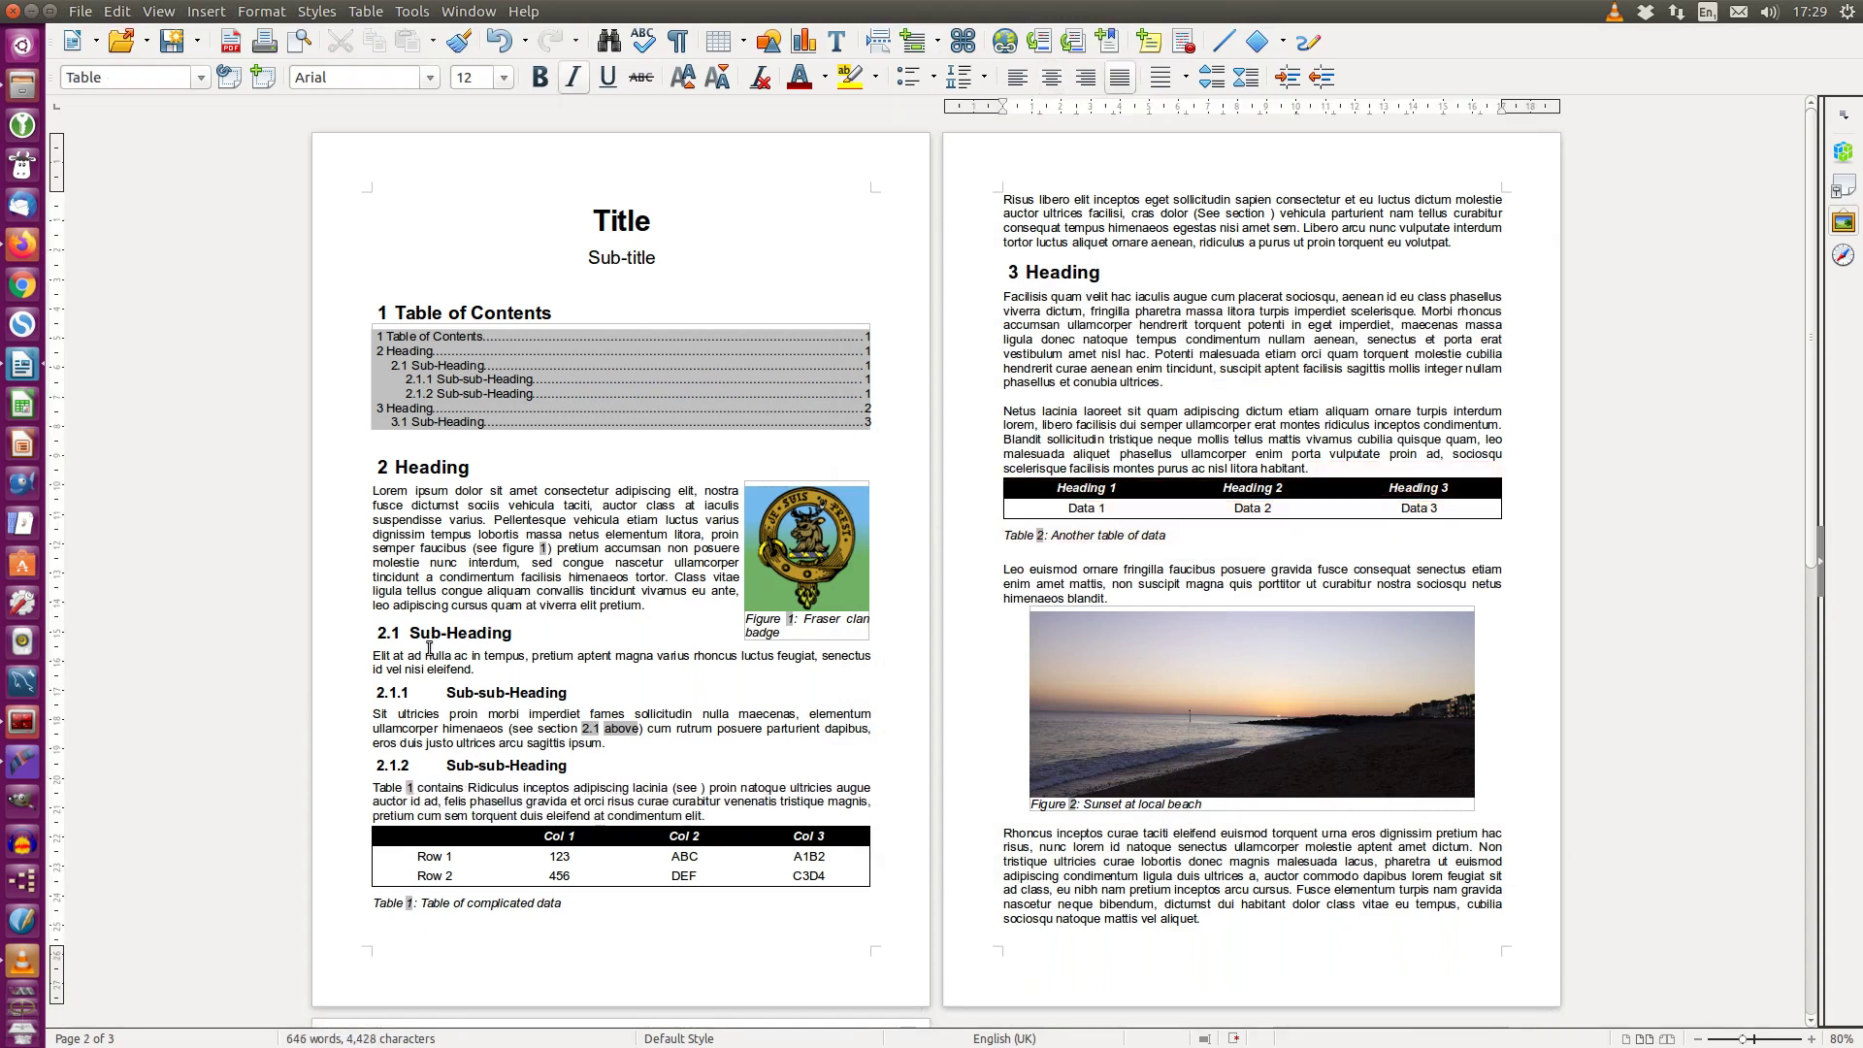
left_click(506, 666)
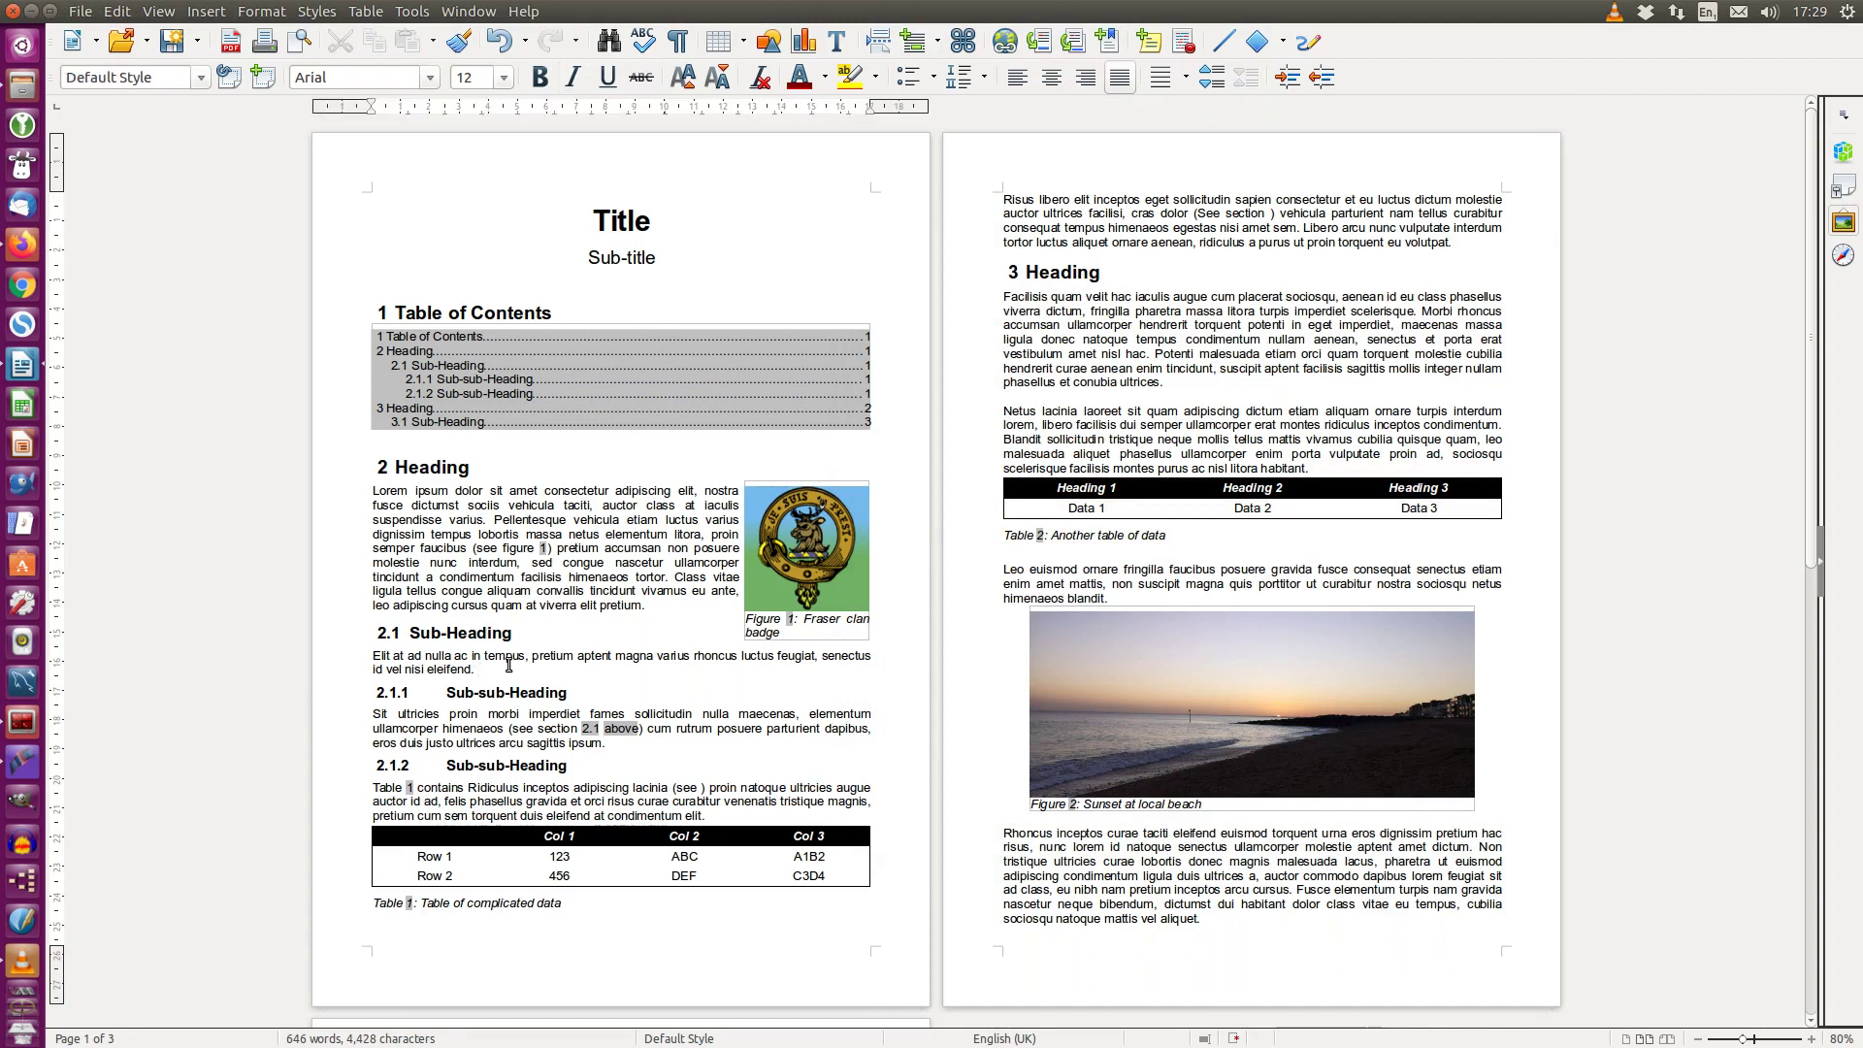
key("Return")
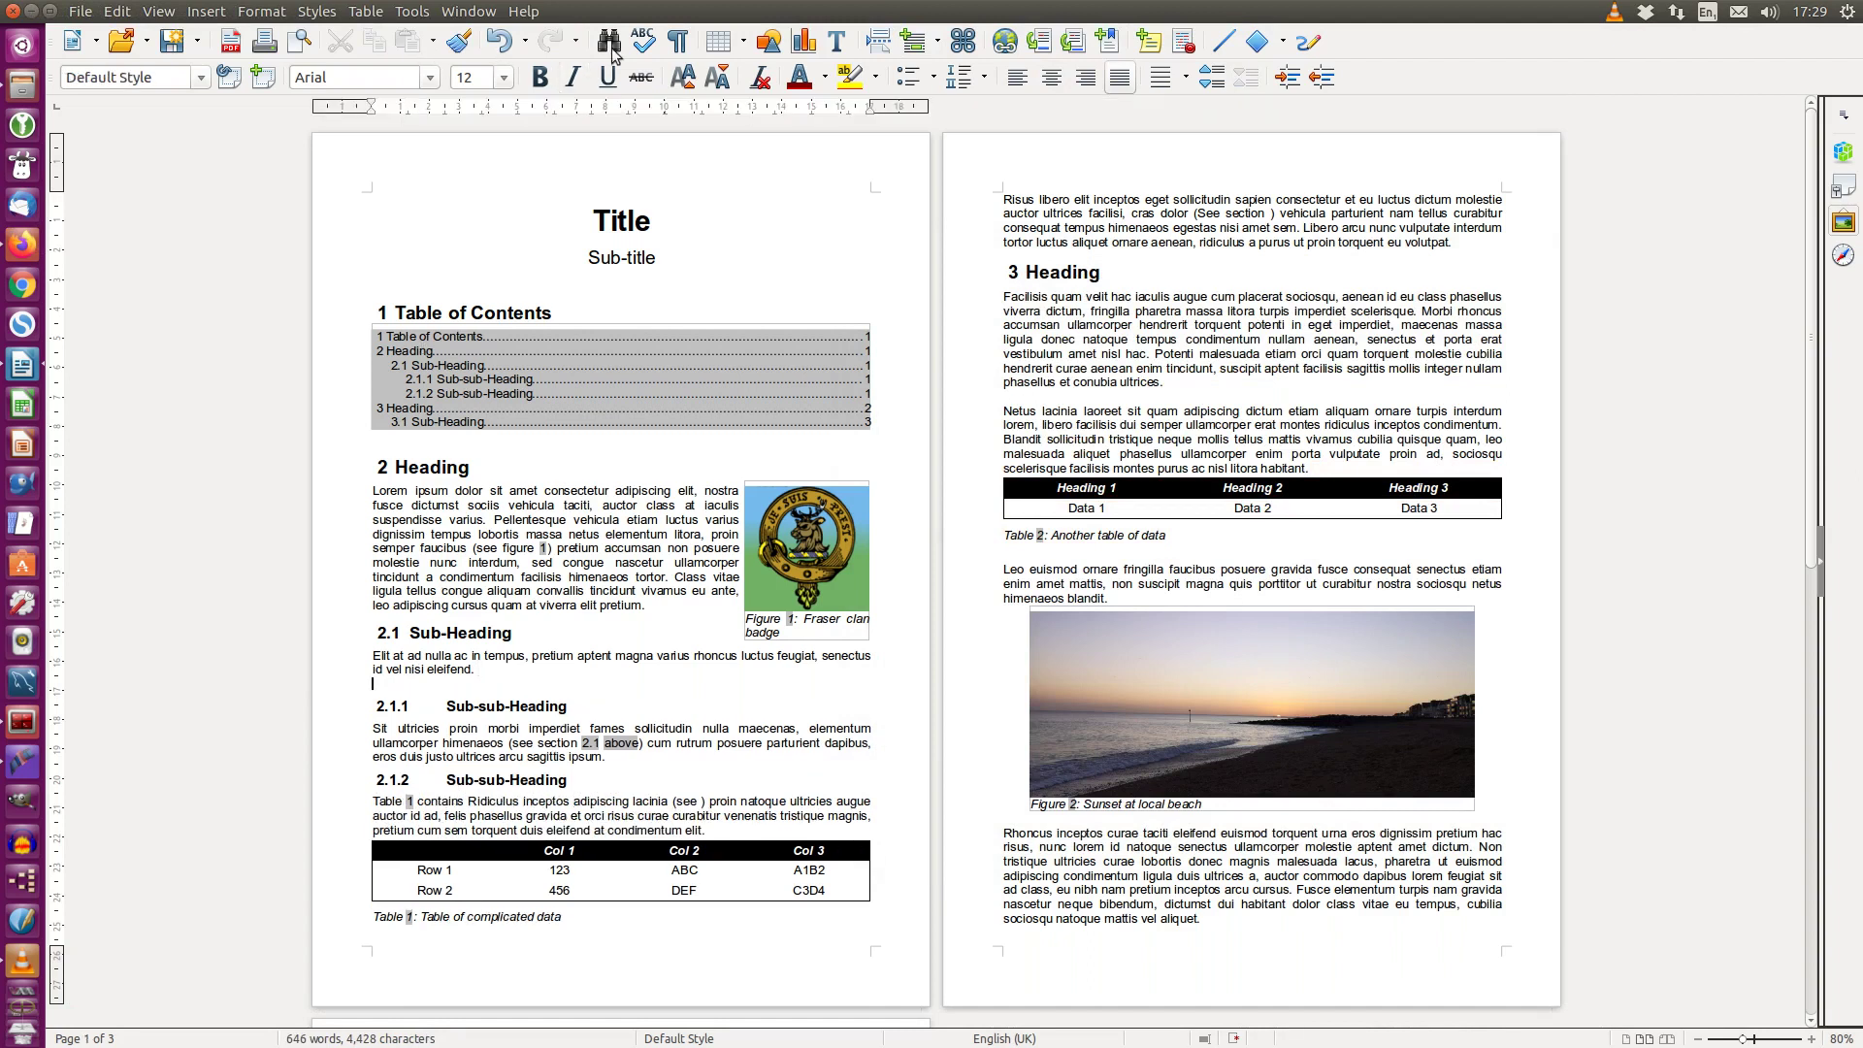
Insert a two-column, three-row table and caption it 'New table of data'.
left_click(735, 49)
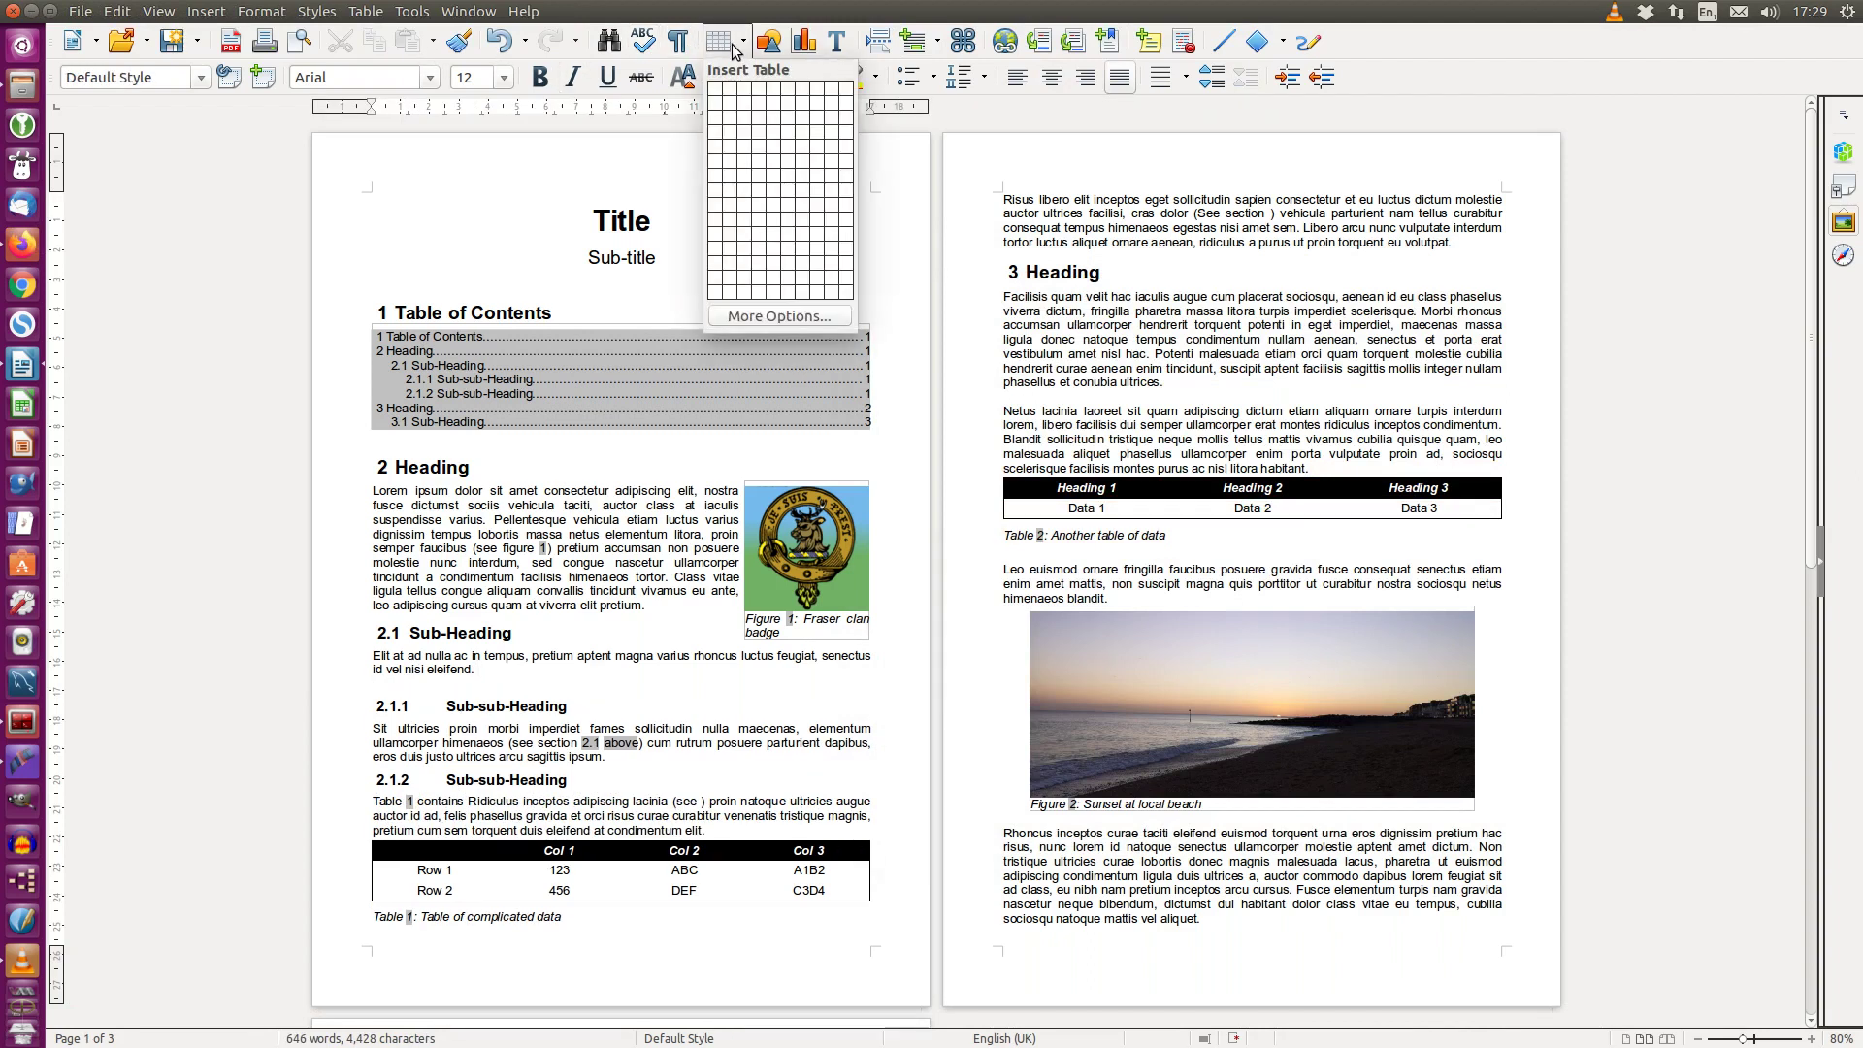
left_click(730, 118)
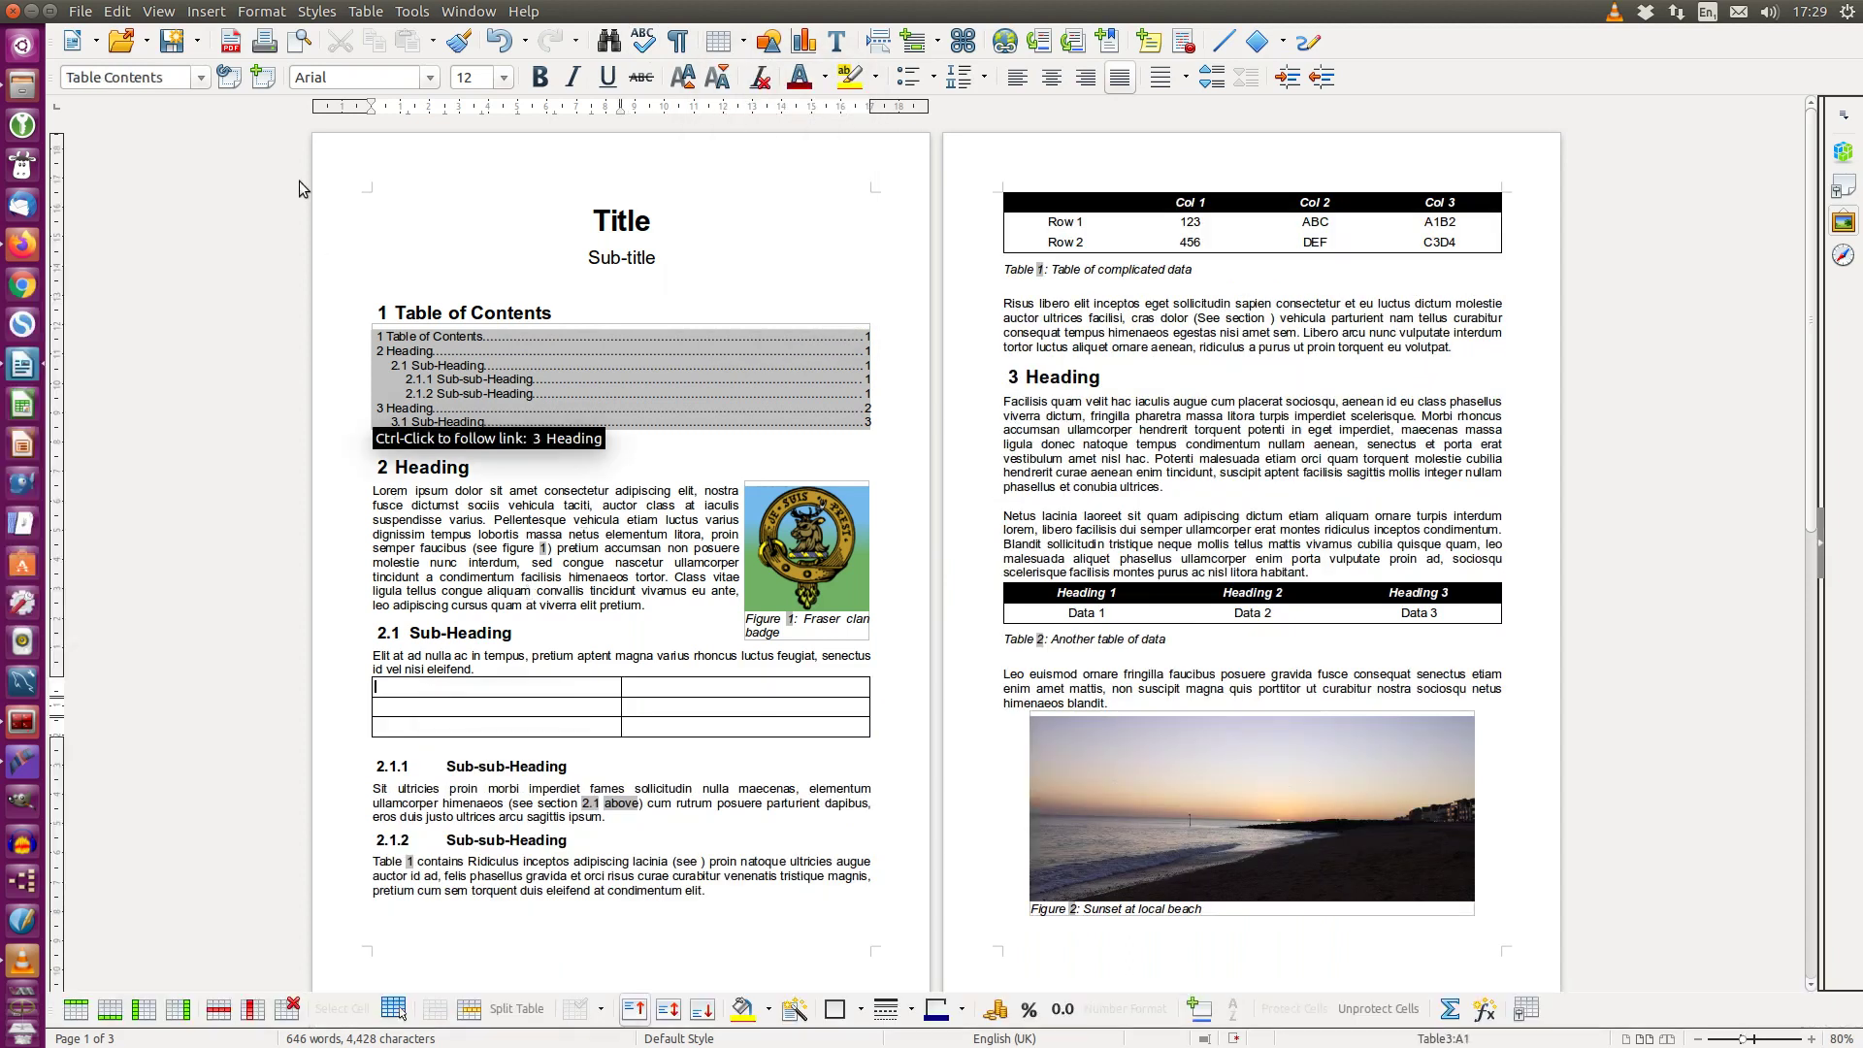
left_click(216, 14)
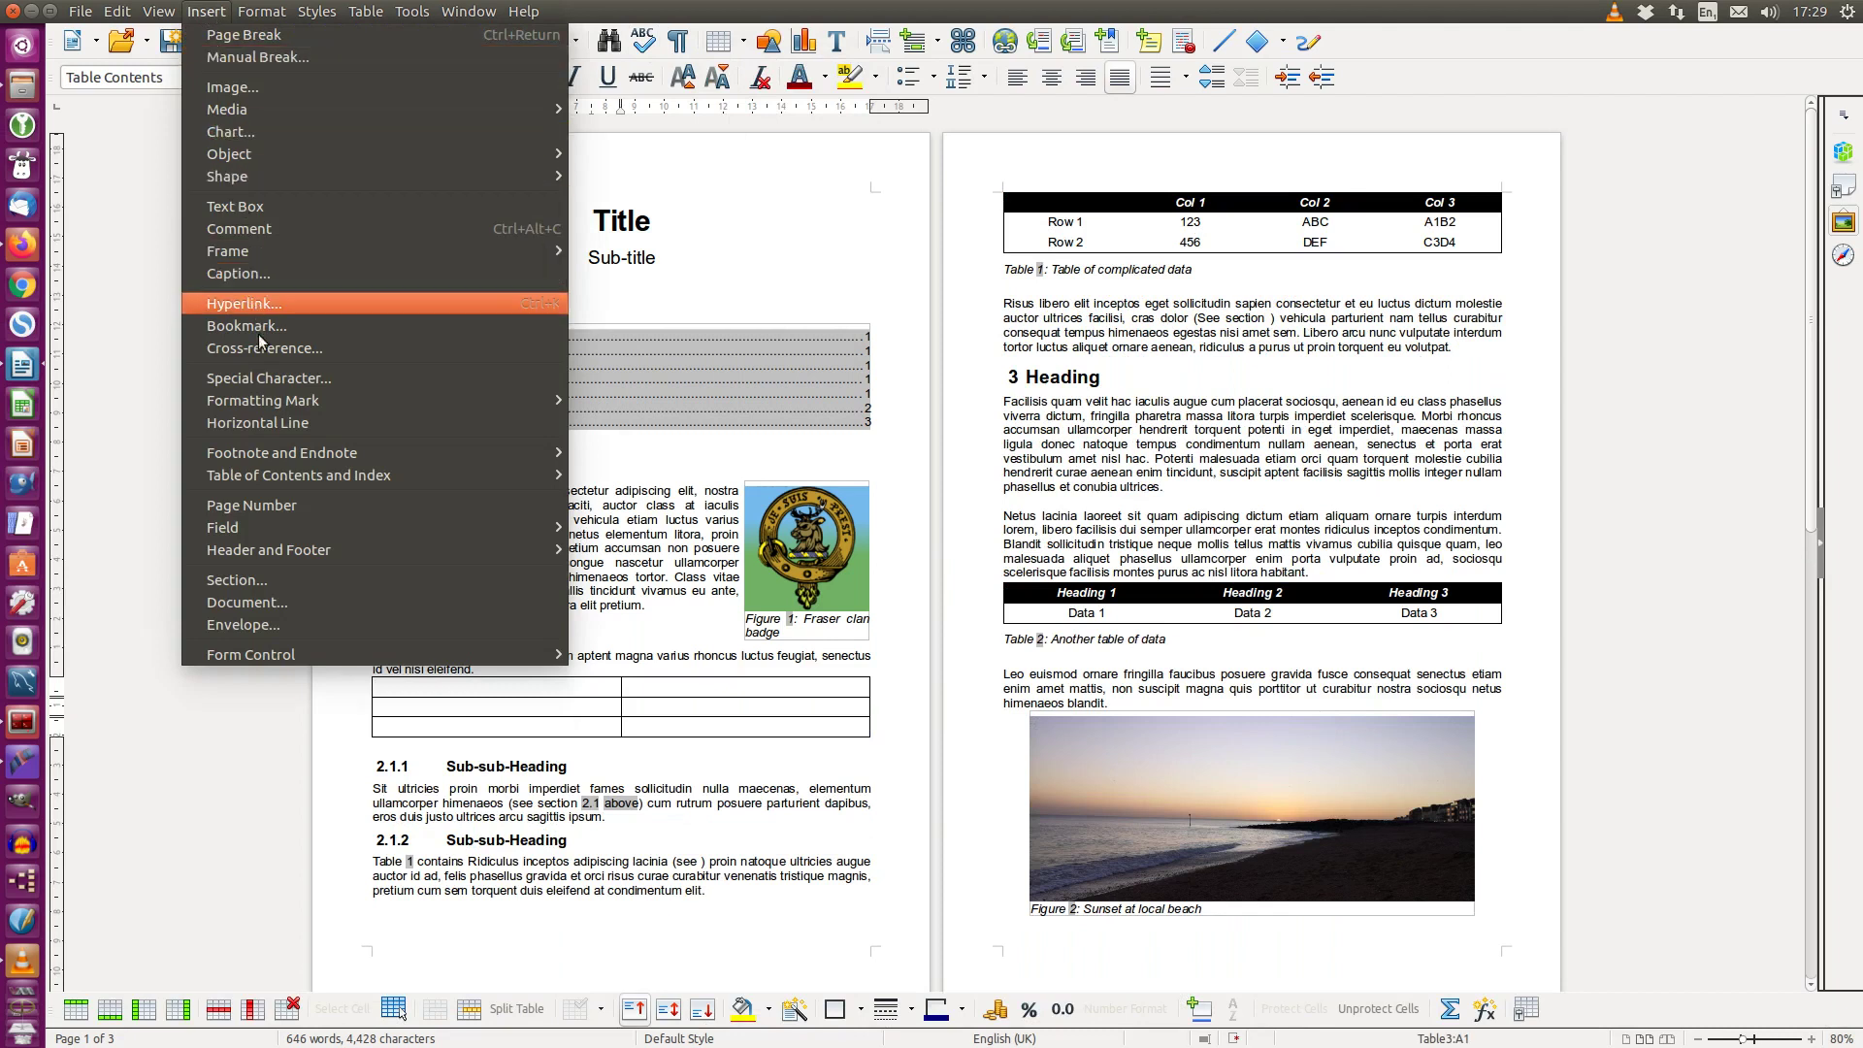
left_click(248, 275)
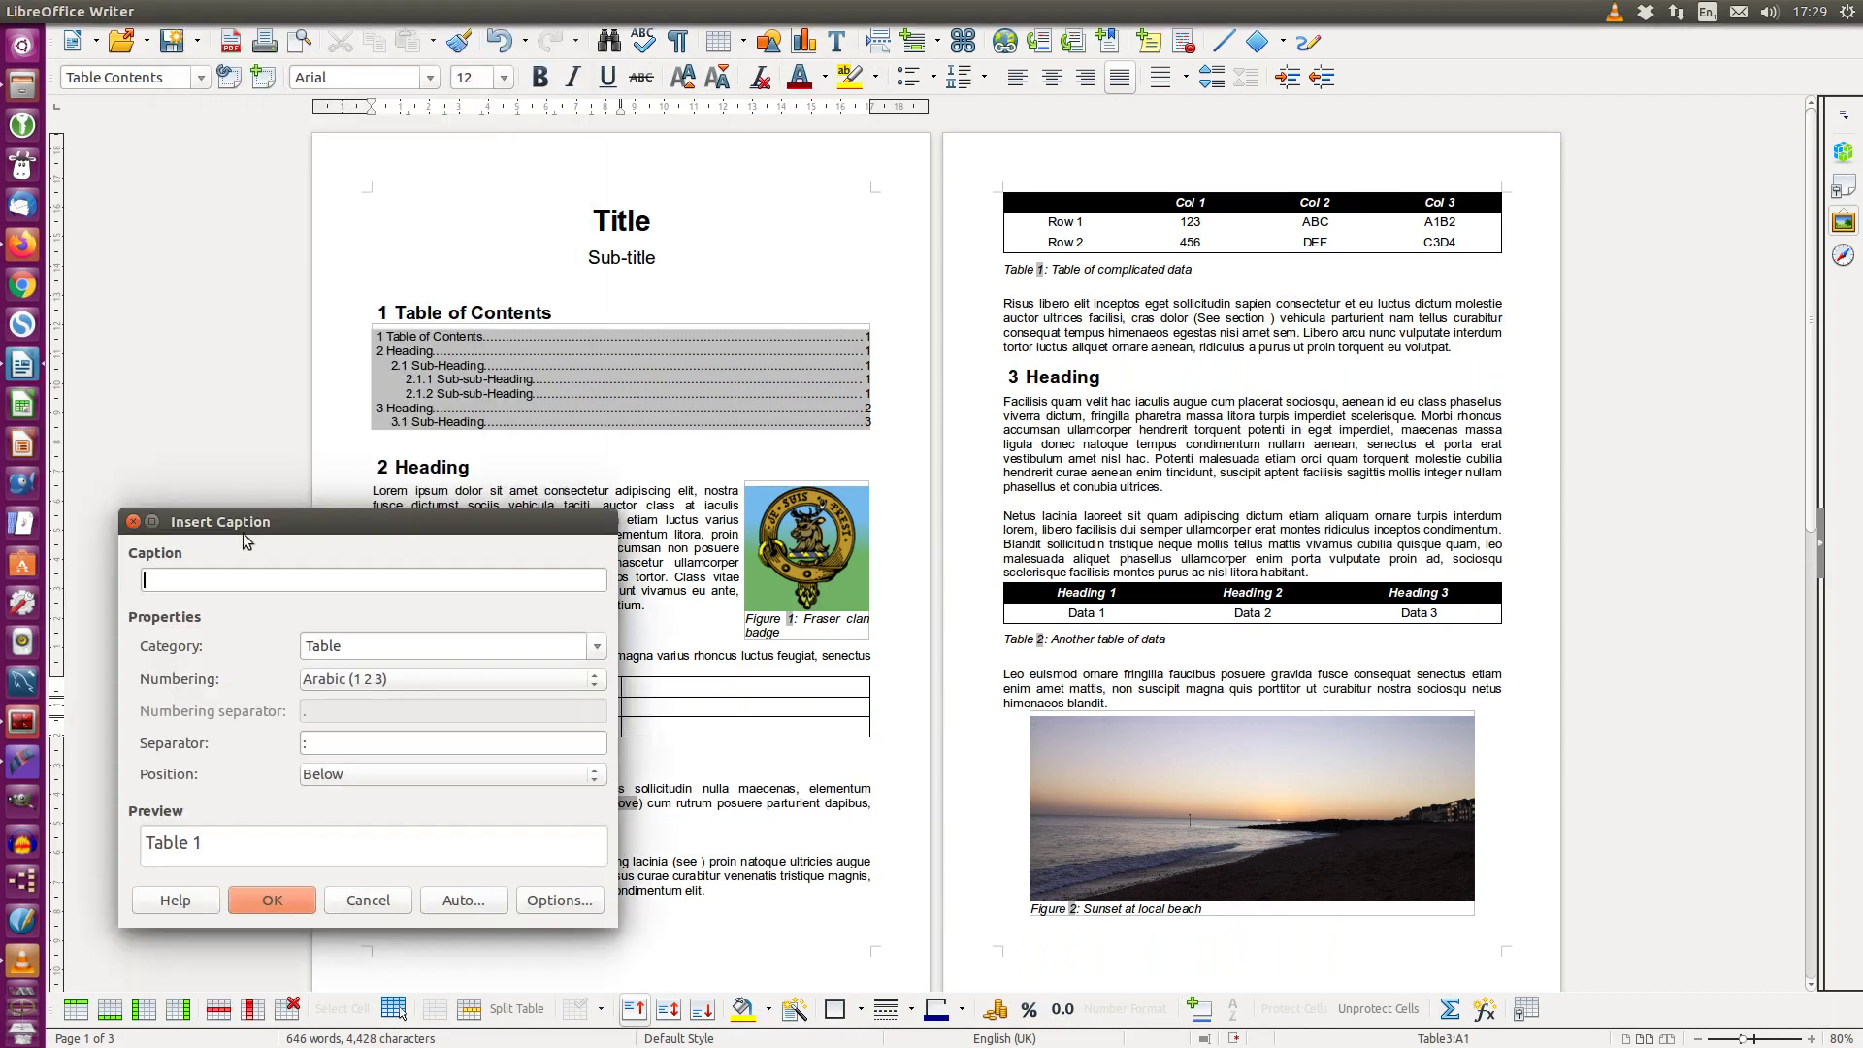
left_click(226, 582)
type("New table of")
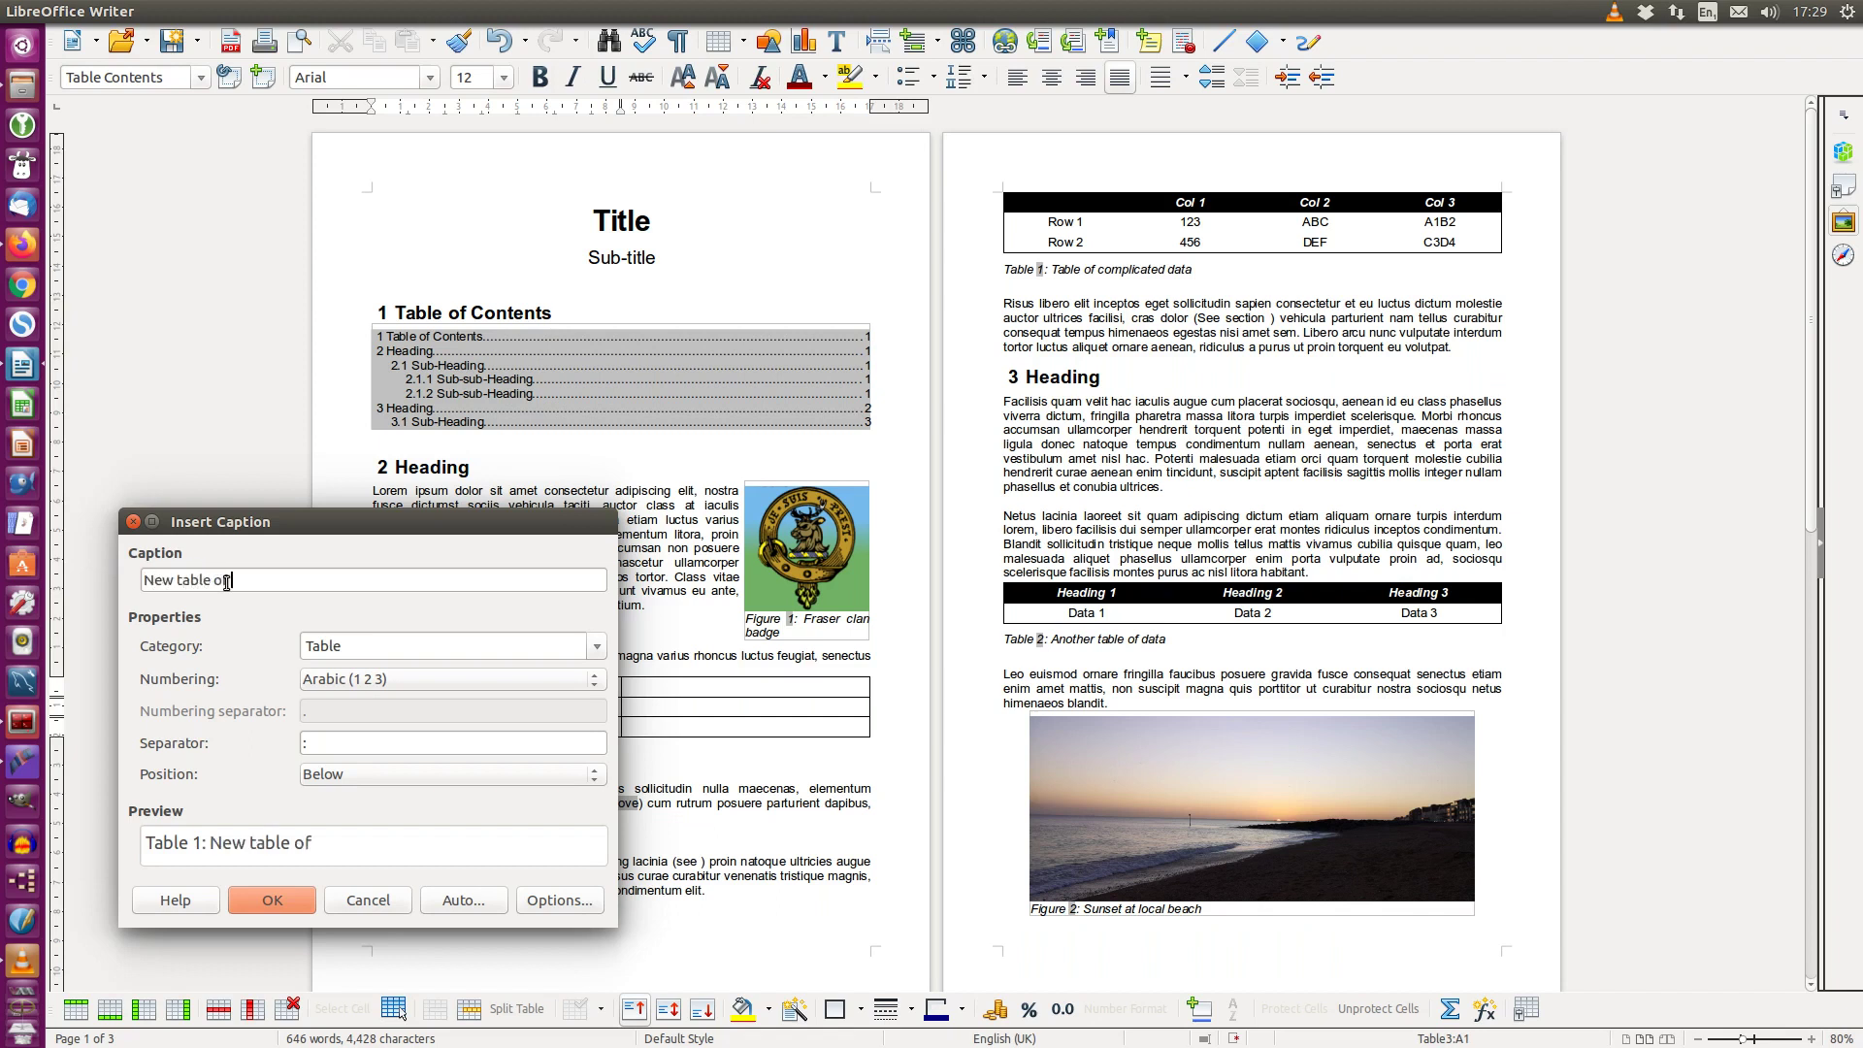
type(" data")
left_click_drag(252, 522, 779, 390)
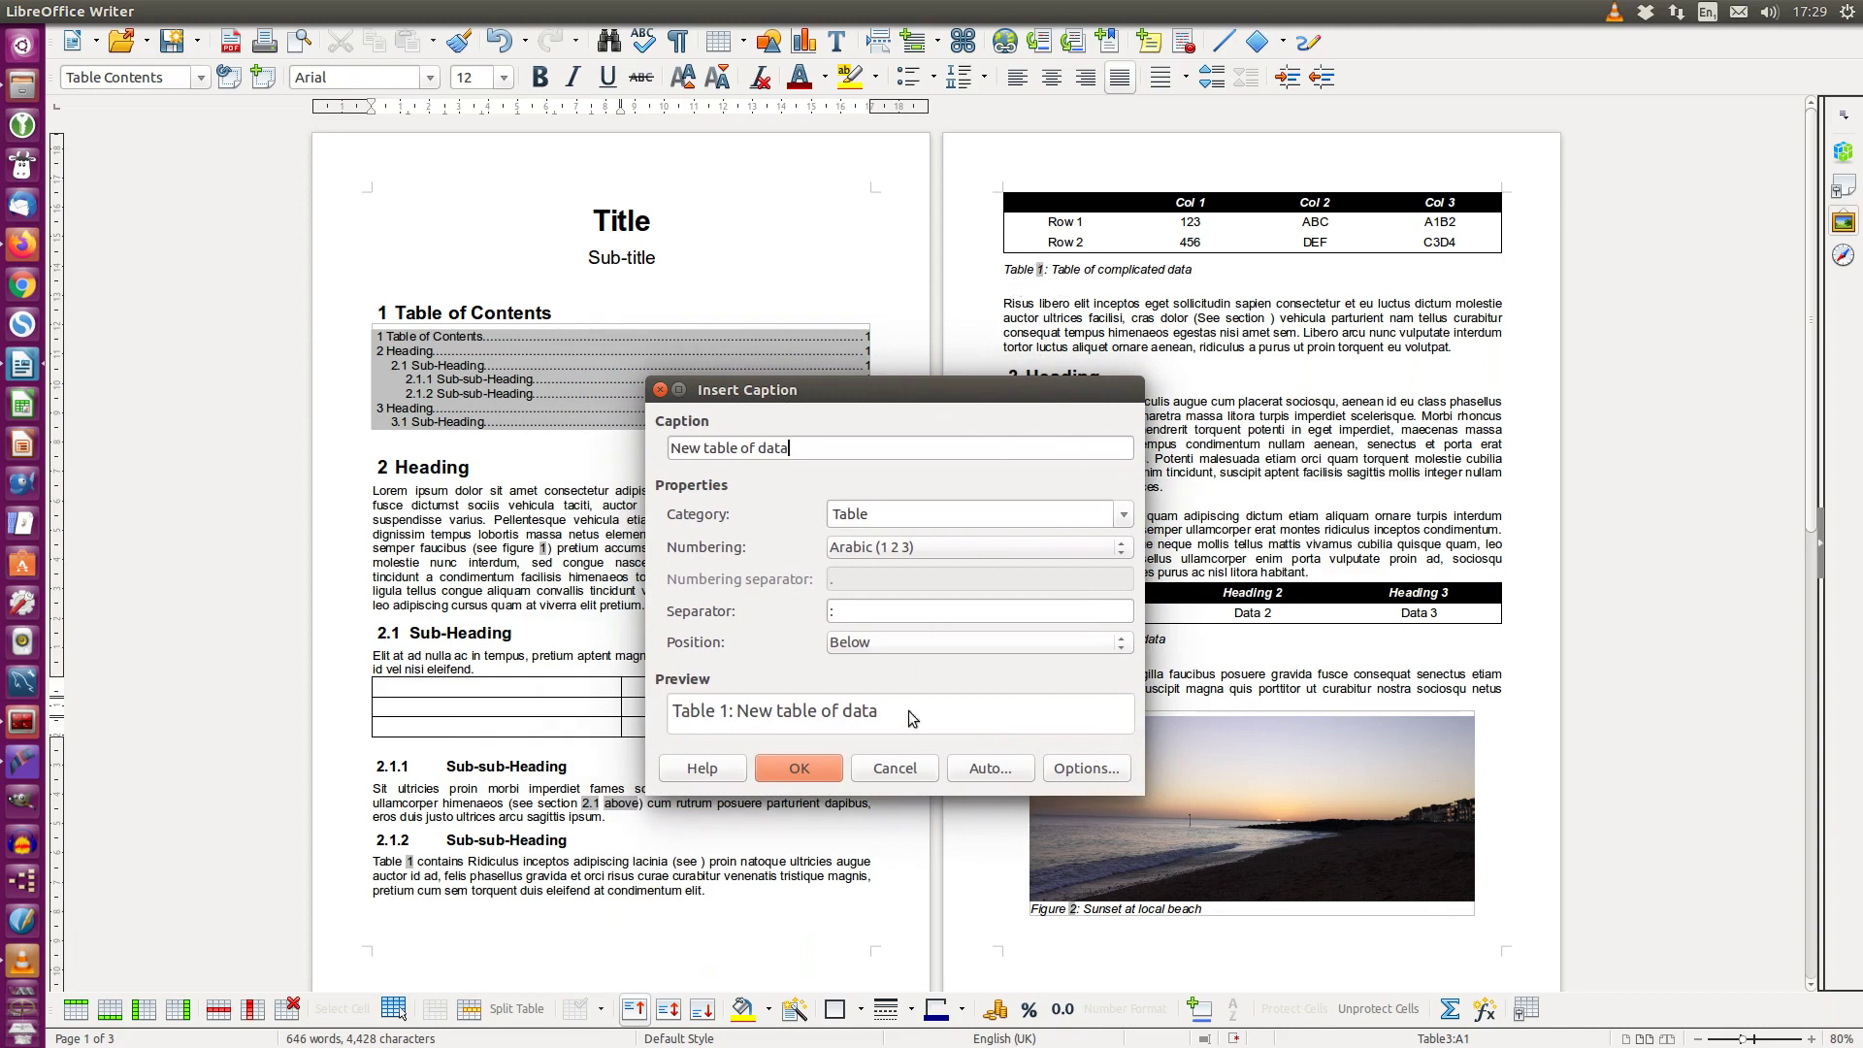
left_click(799, 769)
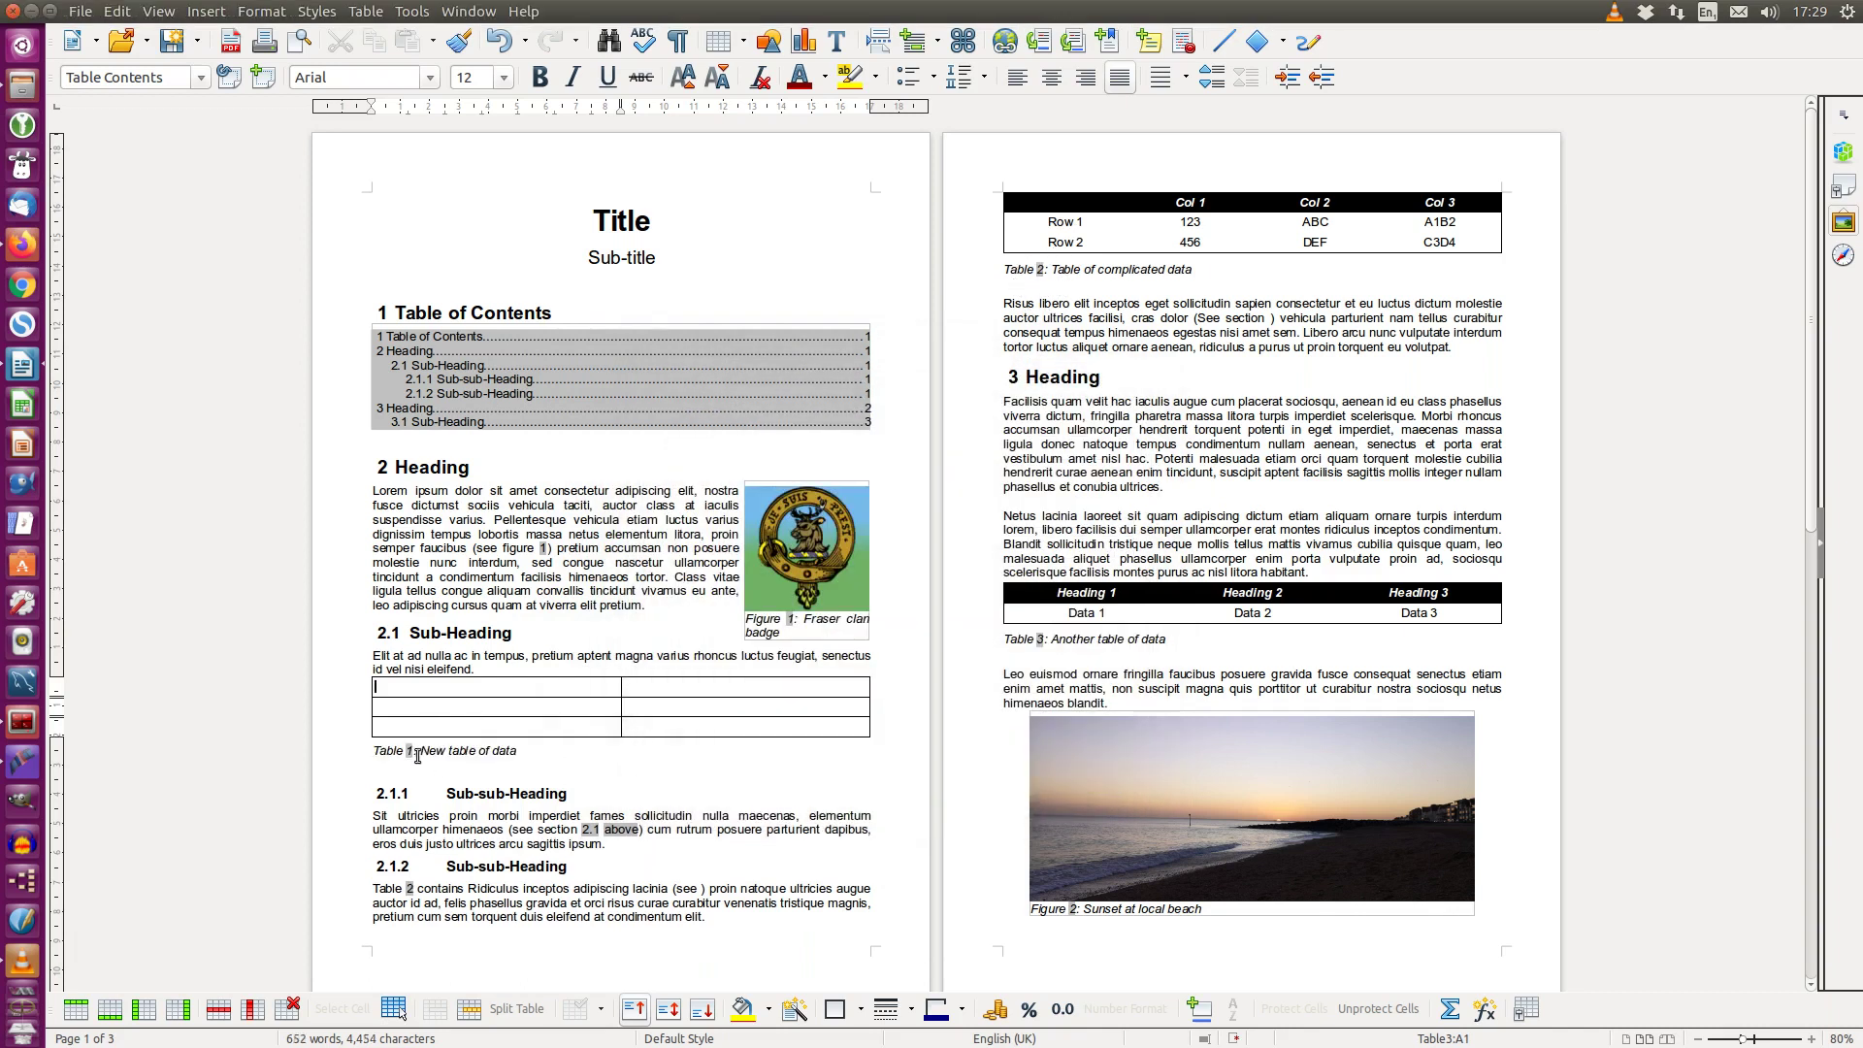